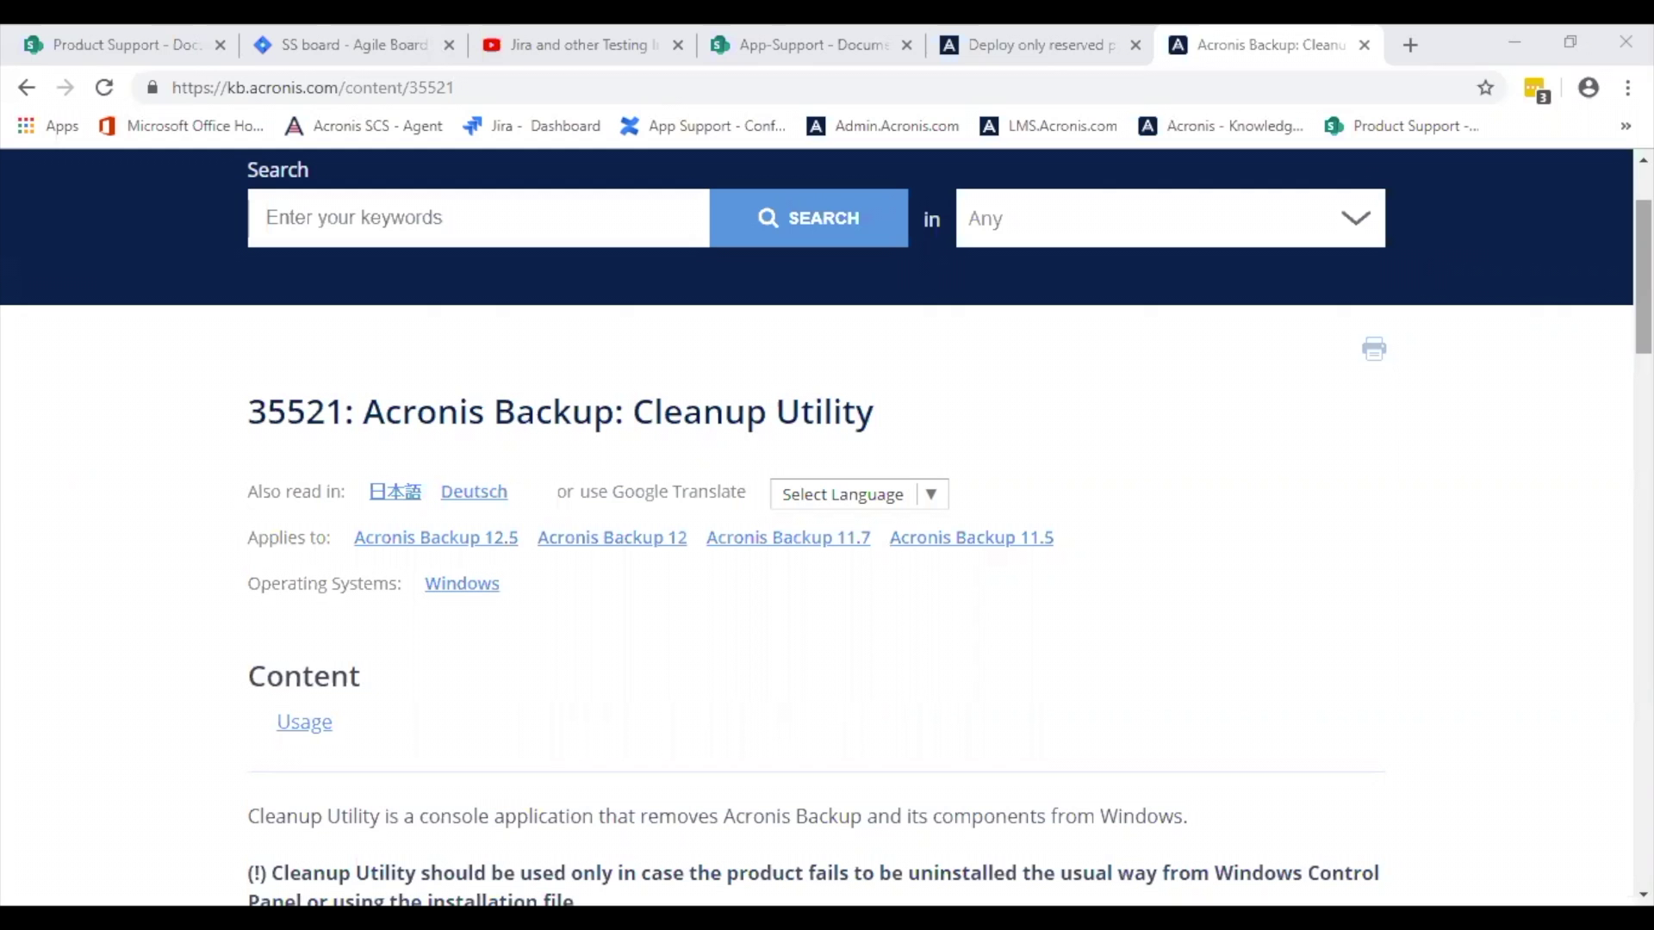
# Highlight article number 35521 and the article title on the Acronis support page.
pyautogui.scroll(1, 826, 517)
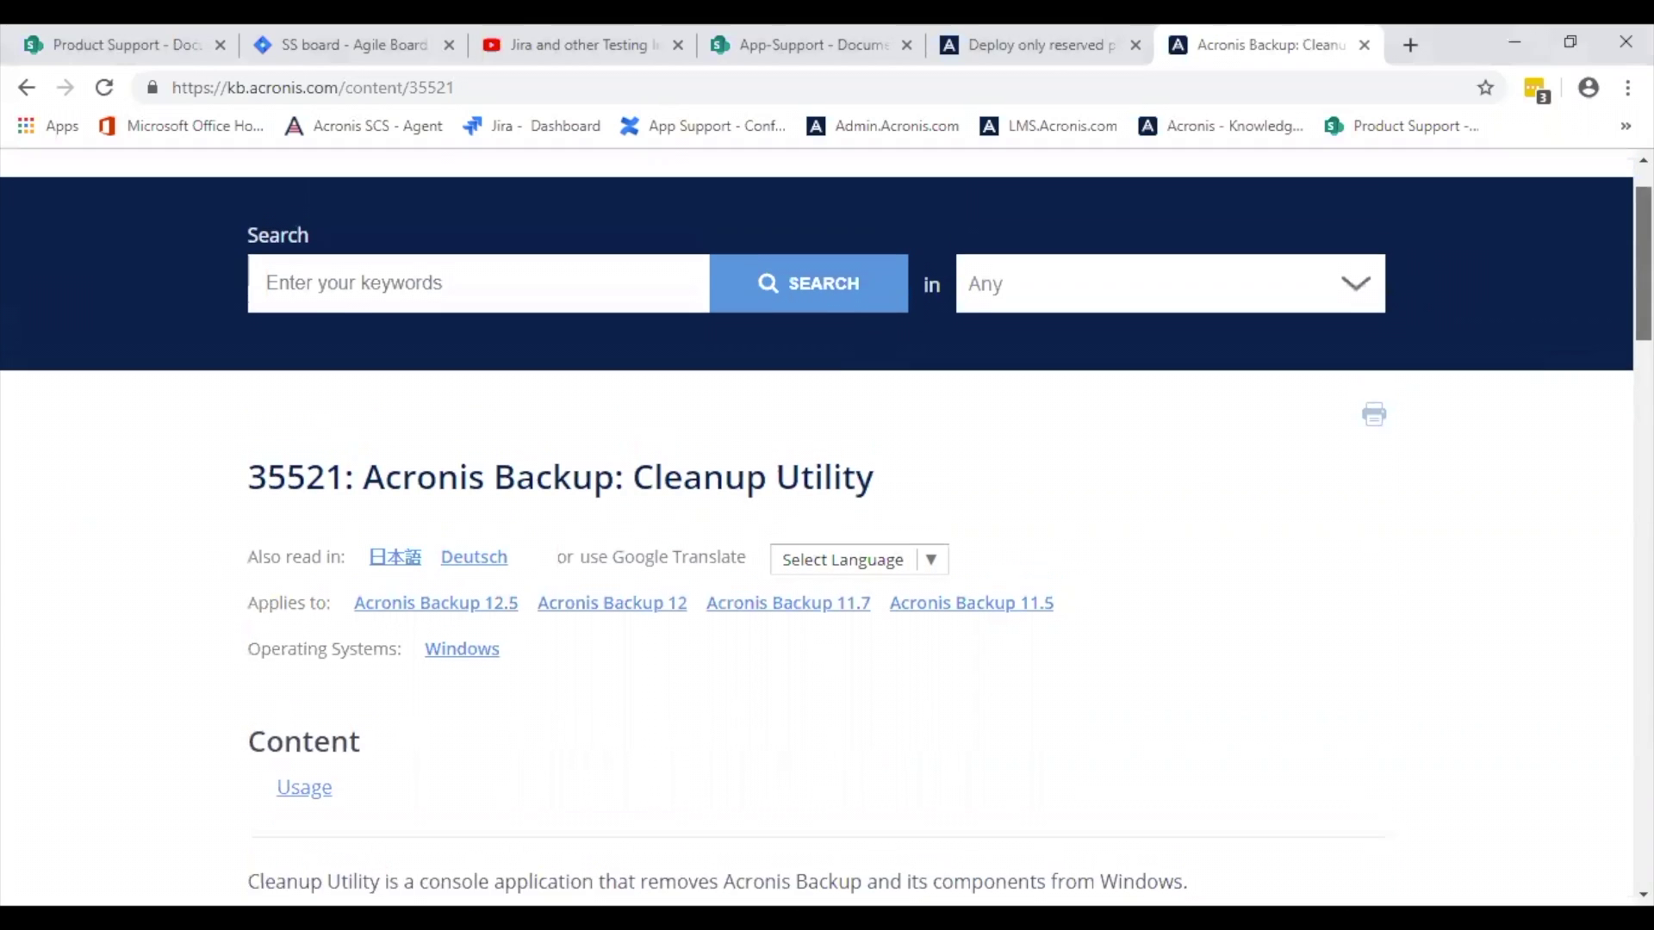
pyautogui.scroll(-1, 827, 517)
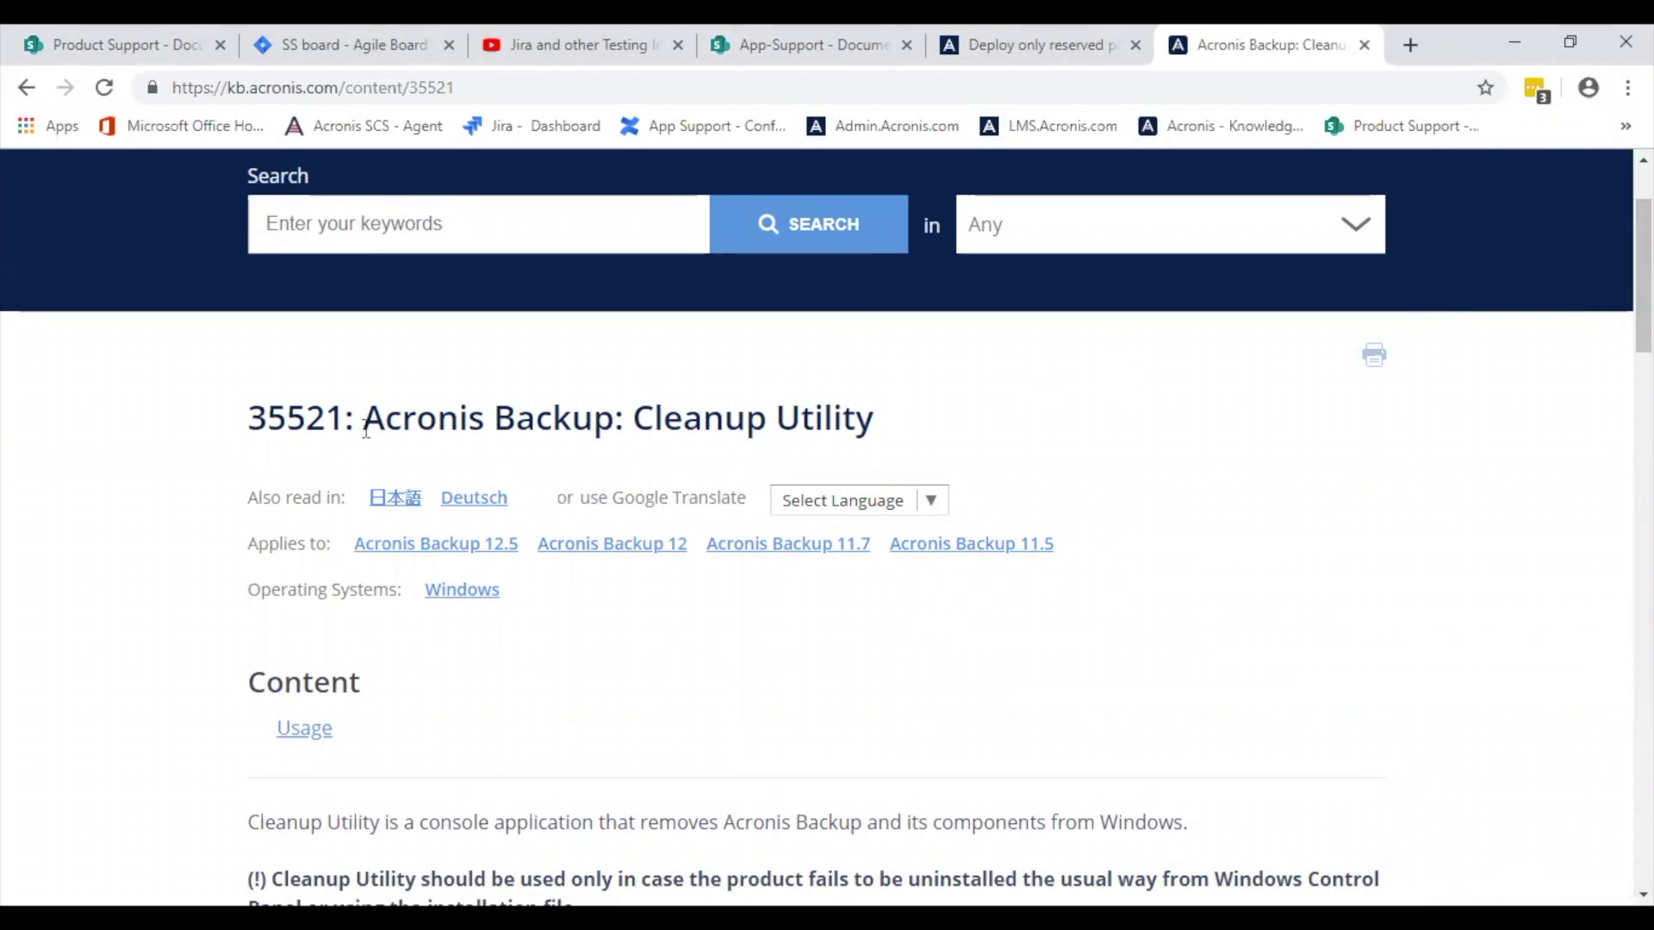
pyautogui.doubleClick(299, 422)
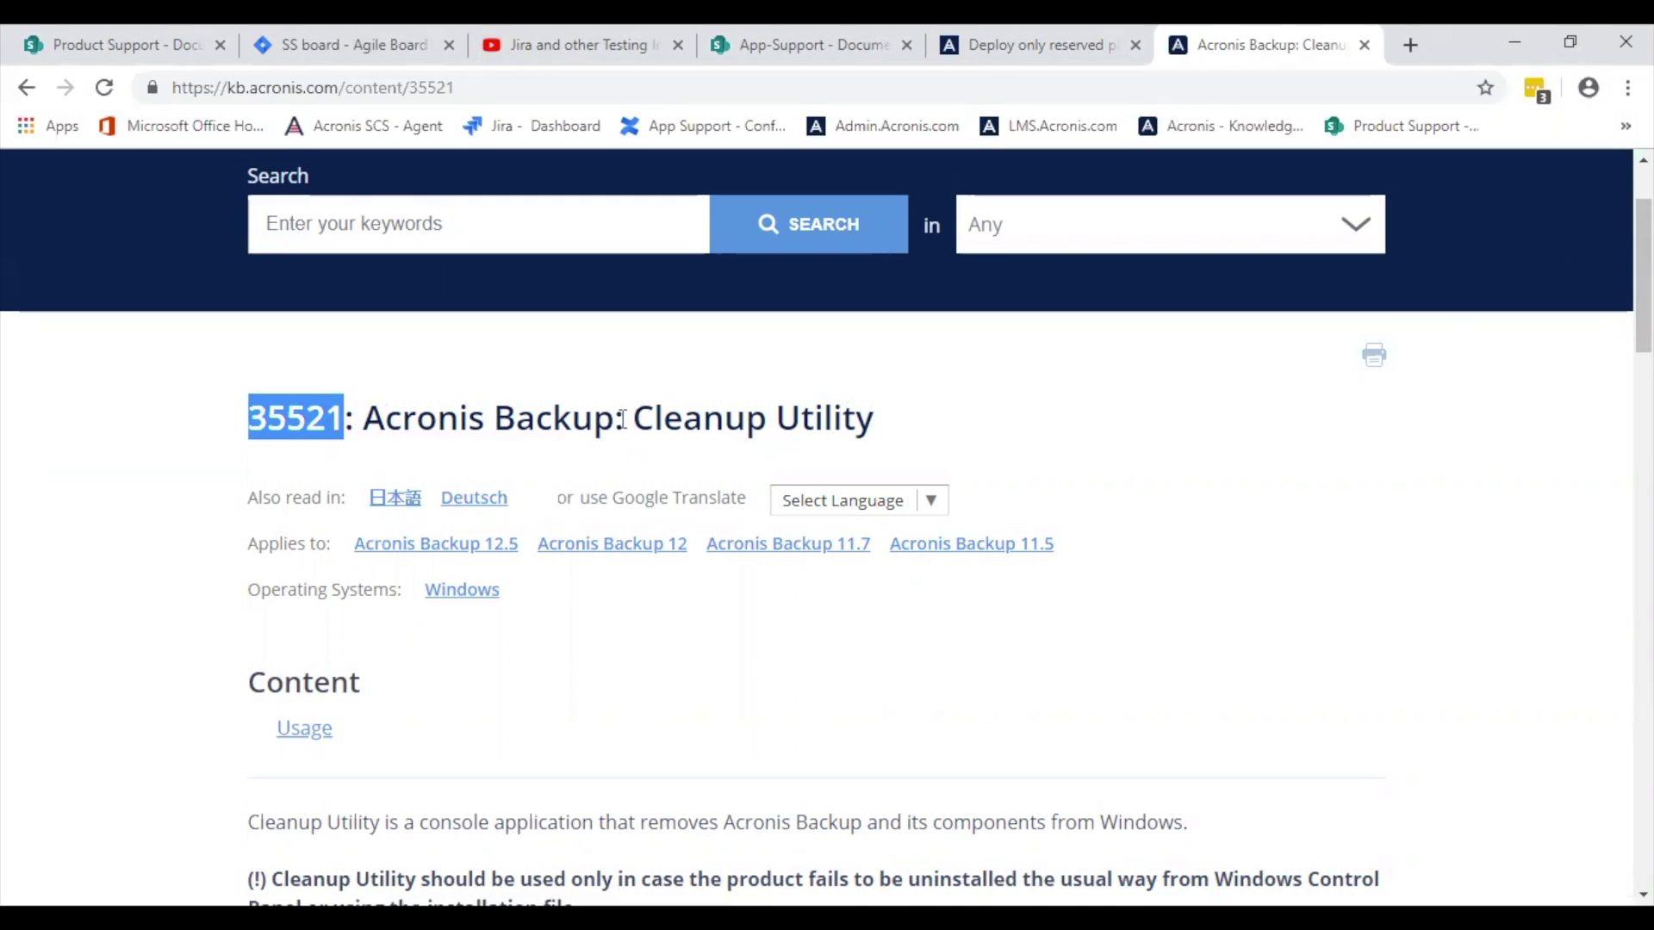
pyautogui.moveTo(386, 420)
pyautogui.mouseDown()
pyautogui.moveTo(844, 435)
pyautogui.moveTo(874, 421)
pyautogui.mouseUp()
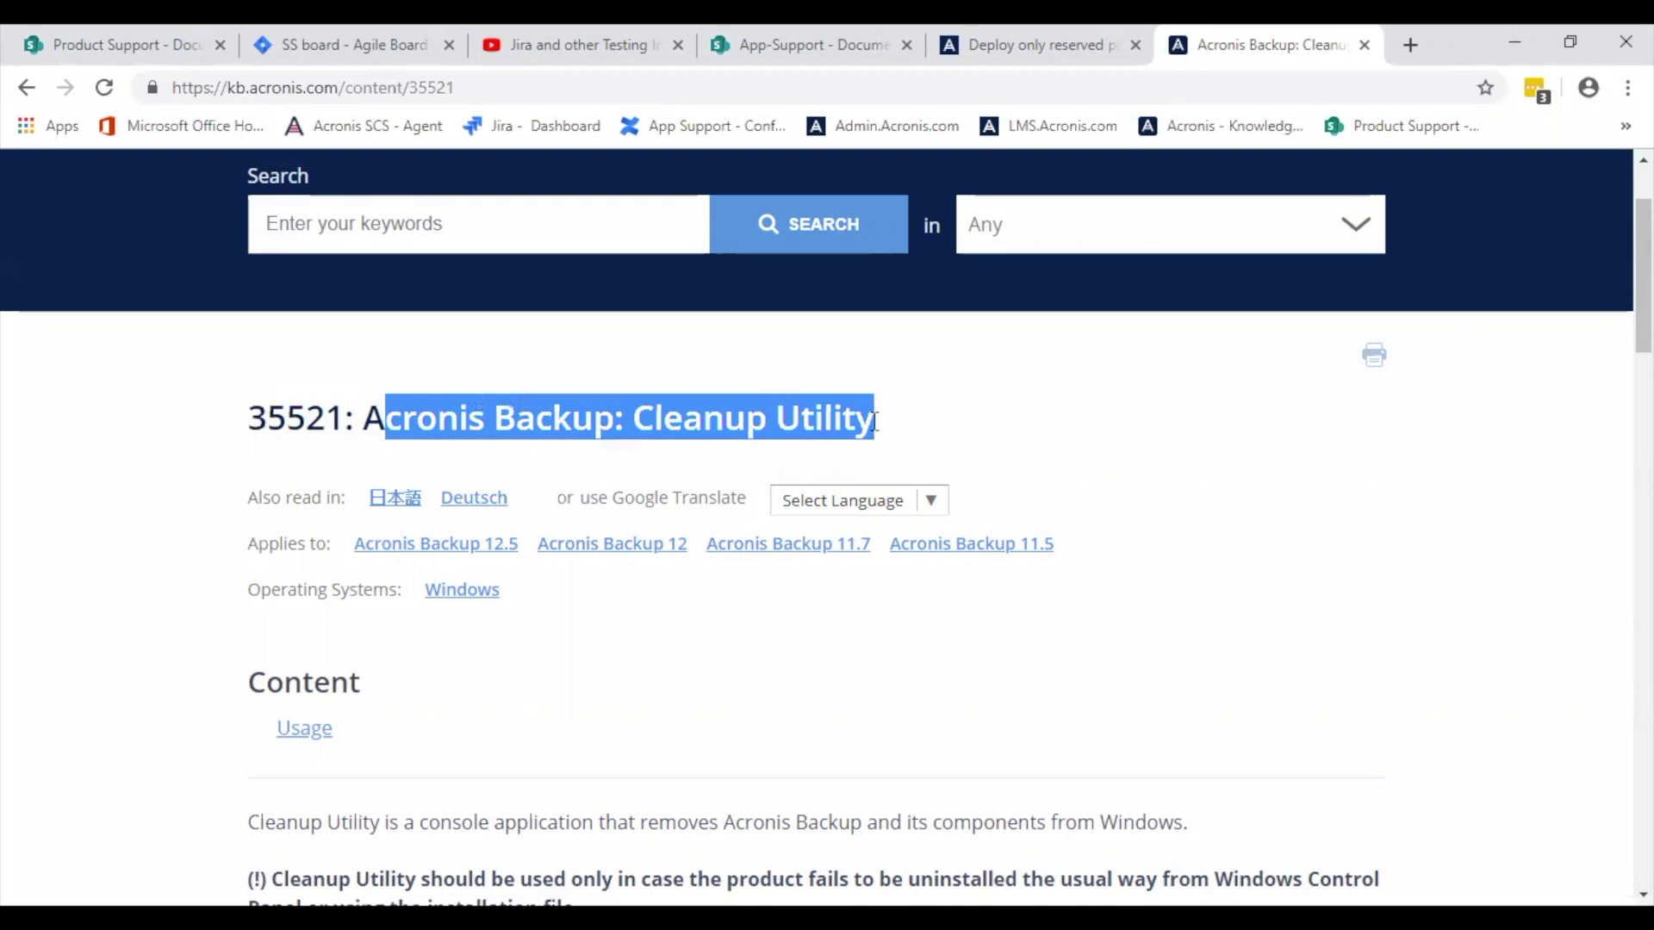
pyautogui.click(887, 427)
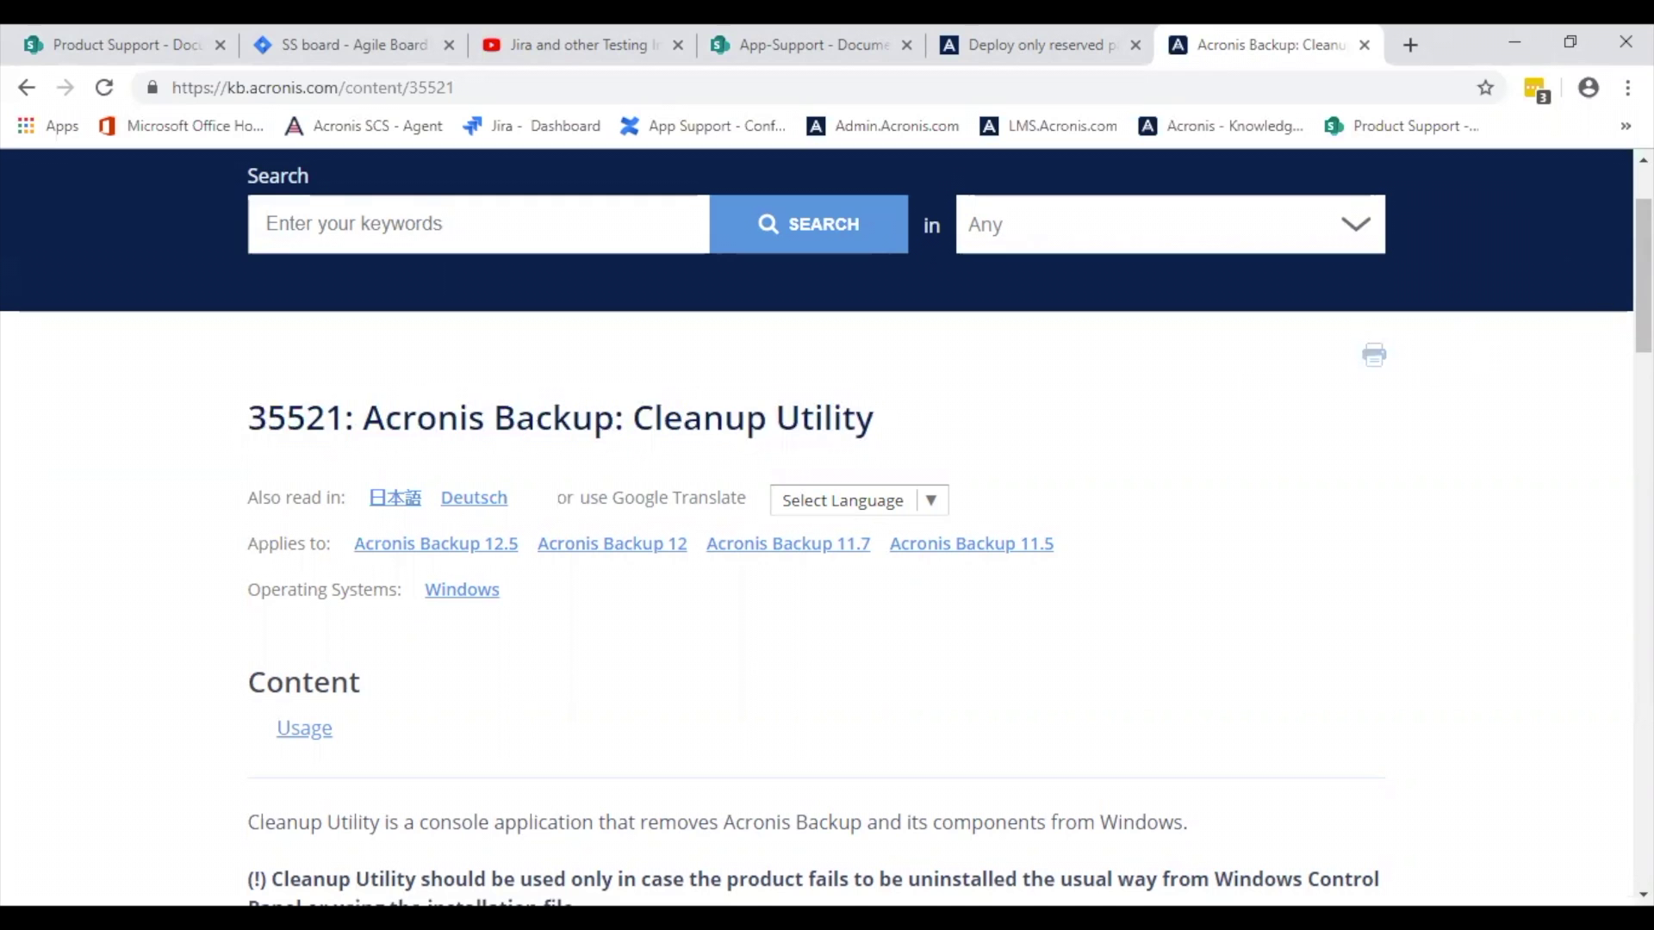
# Scroll to the Cleanup utility downloads, highlighting the x32 and then the x64 link.
pyautogui.scroll(2, 1425, 251)
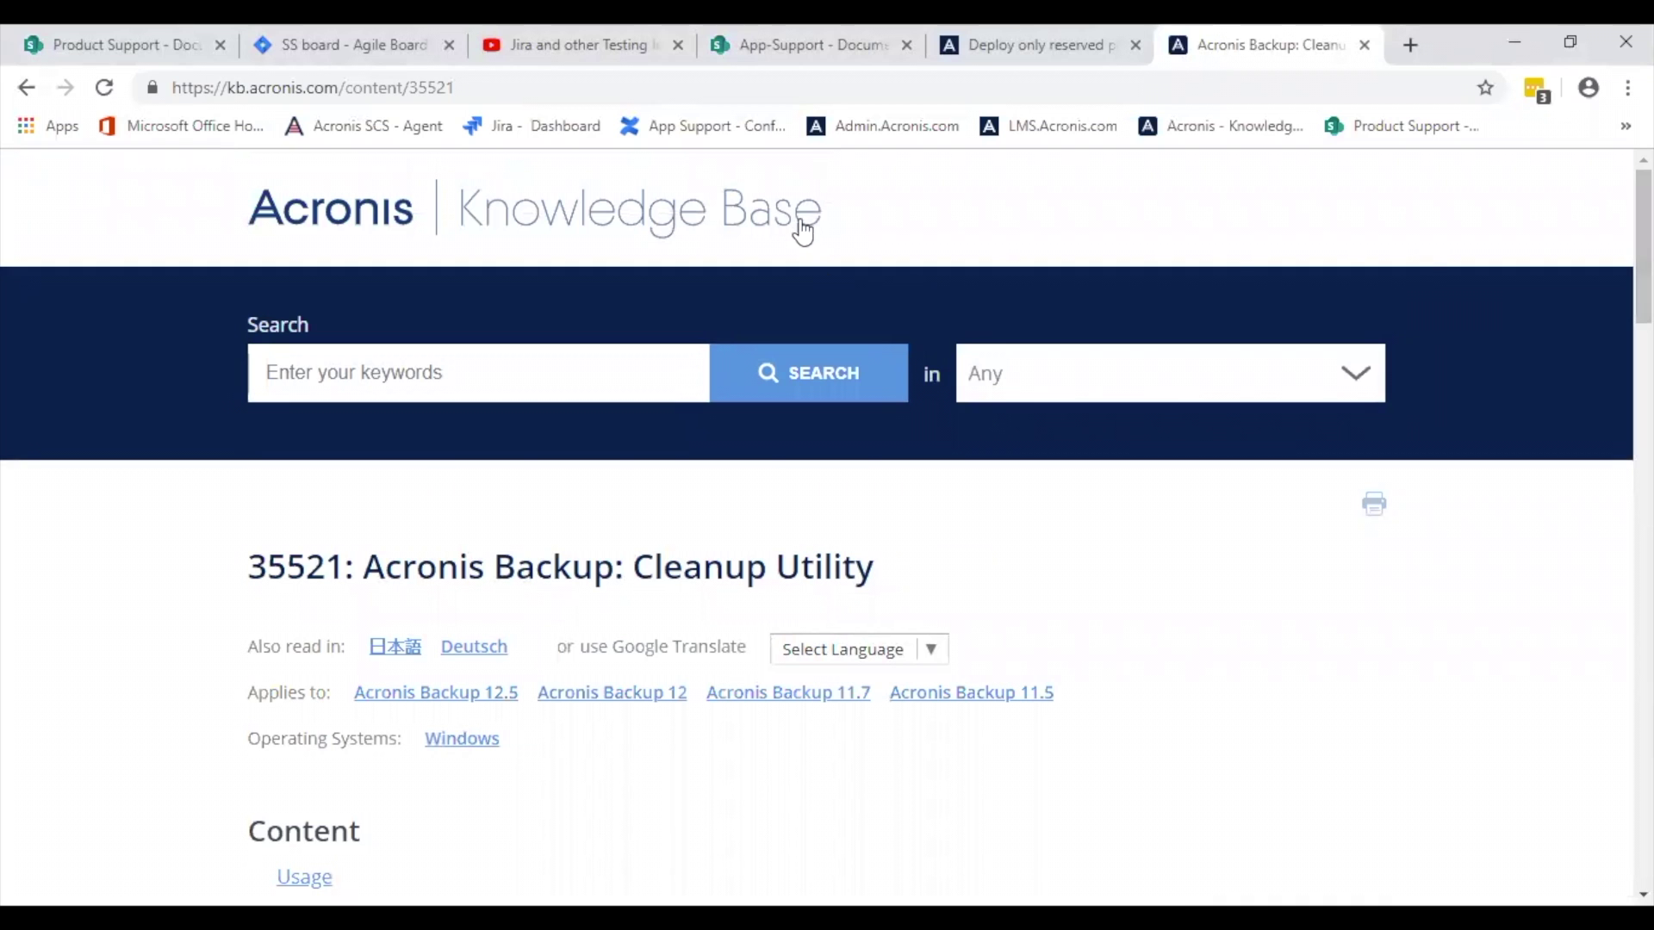
pyautogui.scroll(-3, 827, 520)
pyautogui.scroll(-3, 827, 520)
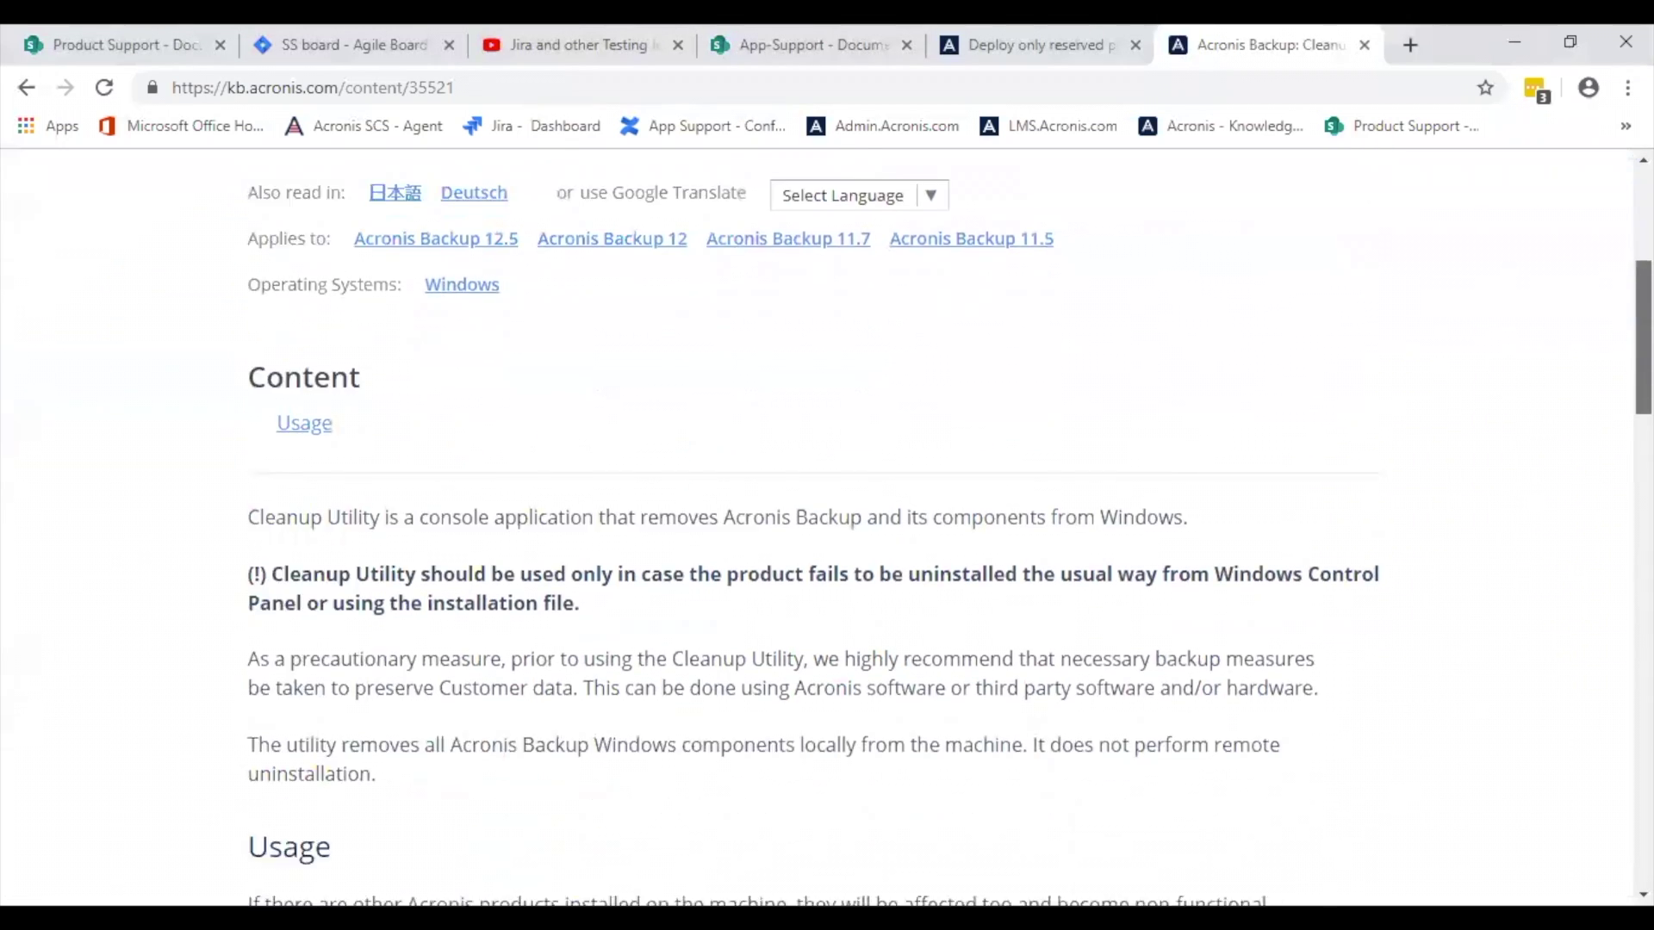
pyautogui.scroll(-3, 827, 521)
pyautogui.scroll(-2, 889, 508)
pyautogui.scroll(-1, 890, 509)
pyautogui.scroll(-1, 890, 509)
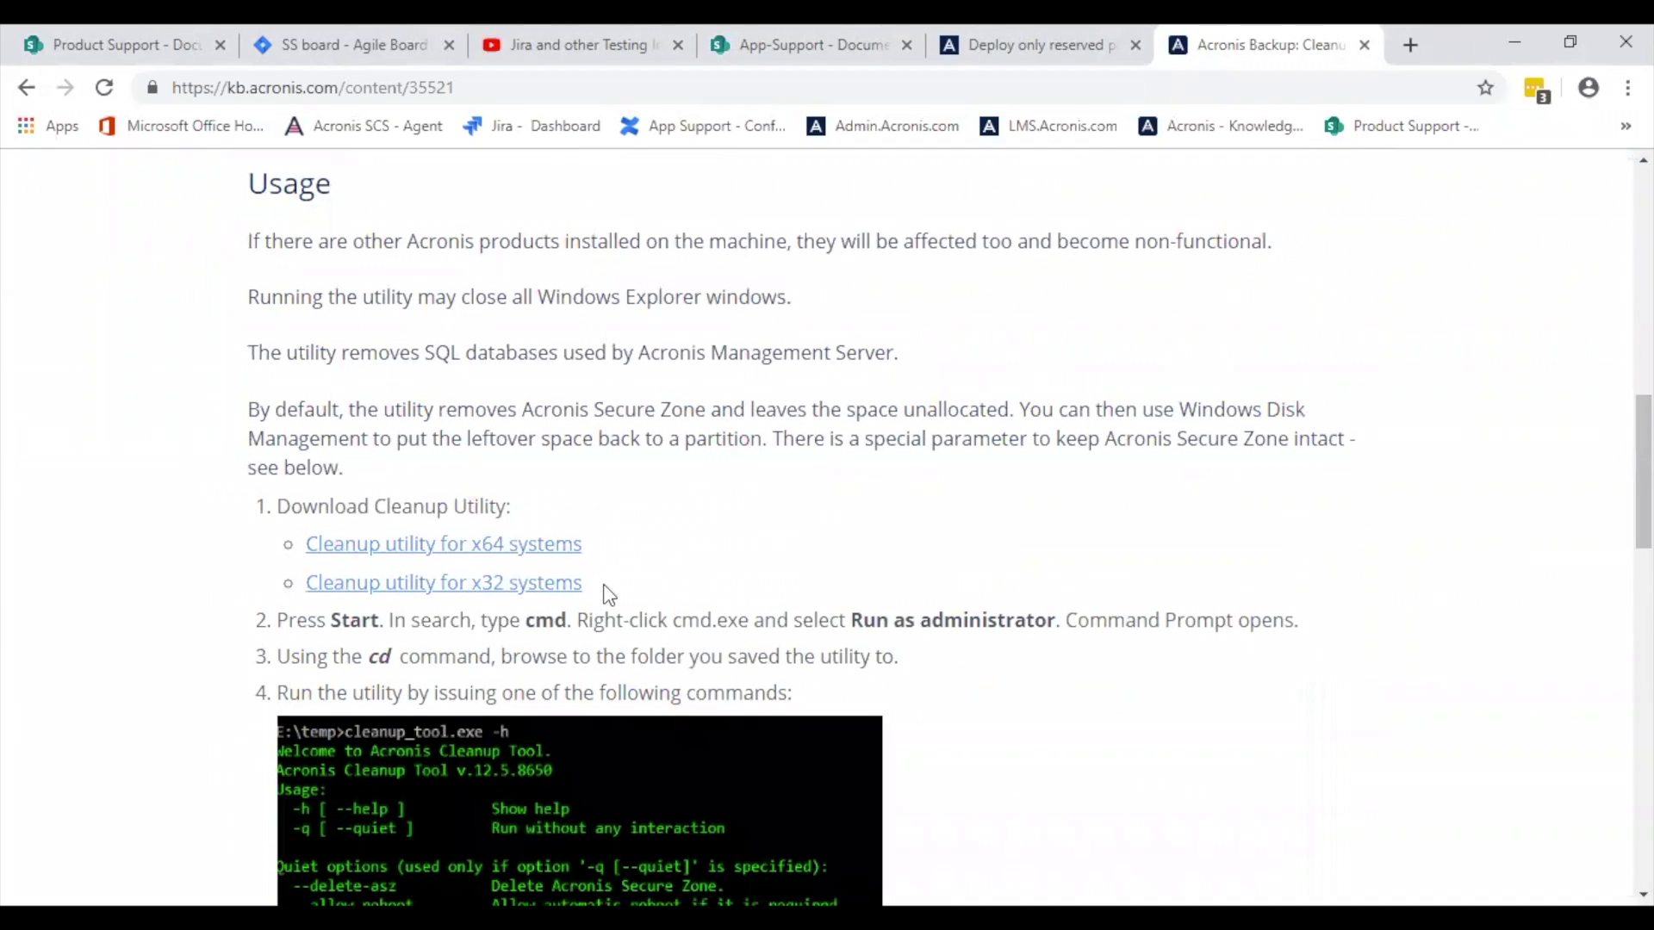
pyautogui.moveTo(605, 586); pyautogui.dragTo(308, 595)
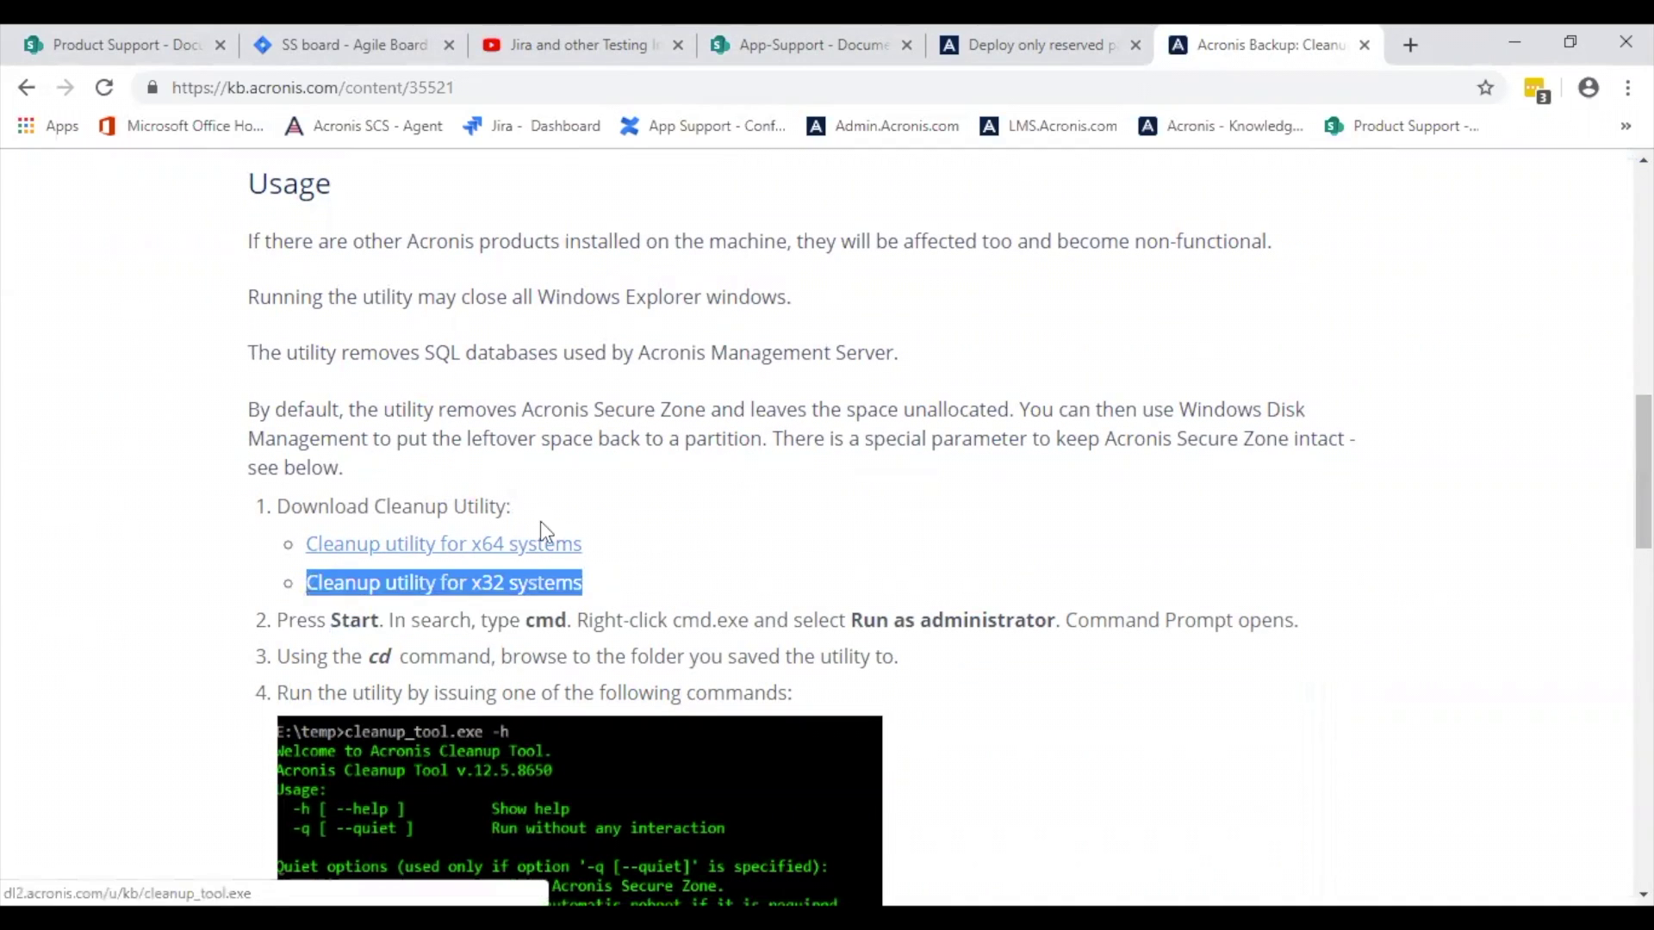
pyautogui.moveTo(586, 544); pyautogui.dragTo(303, 551)
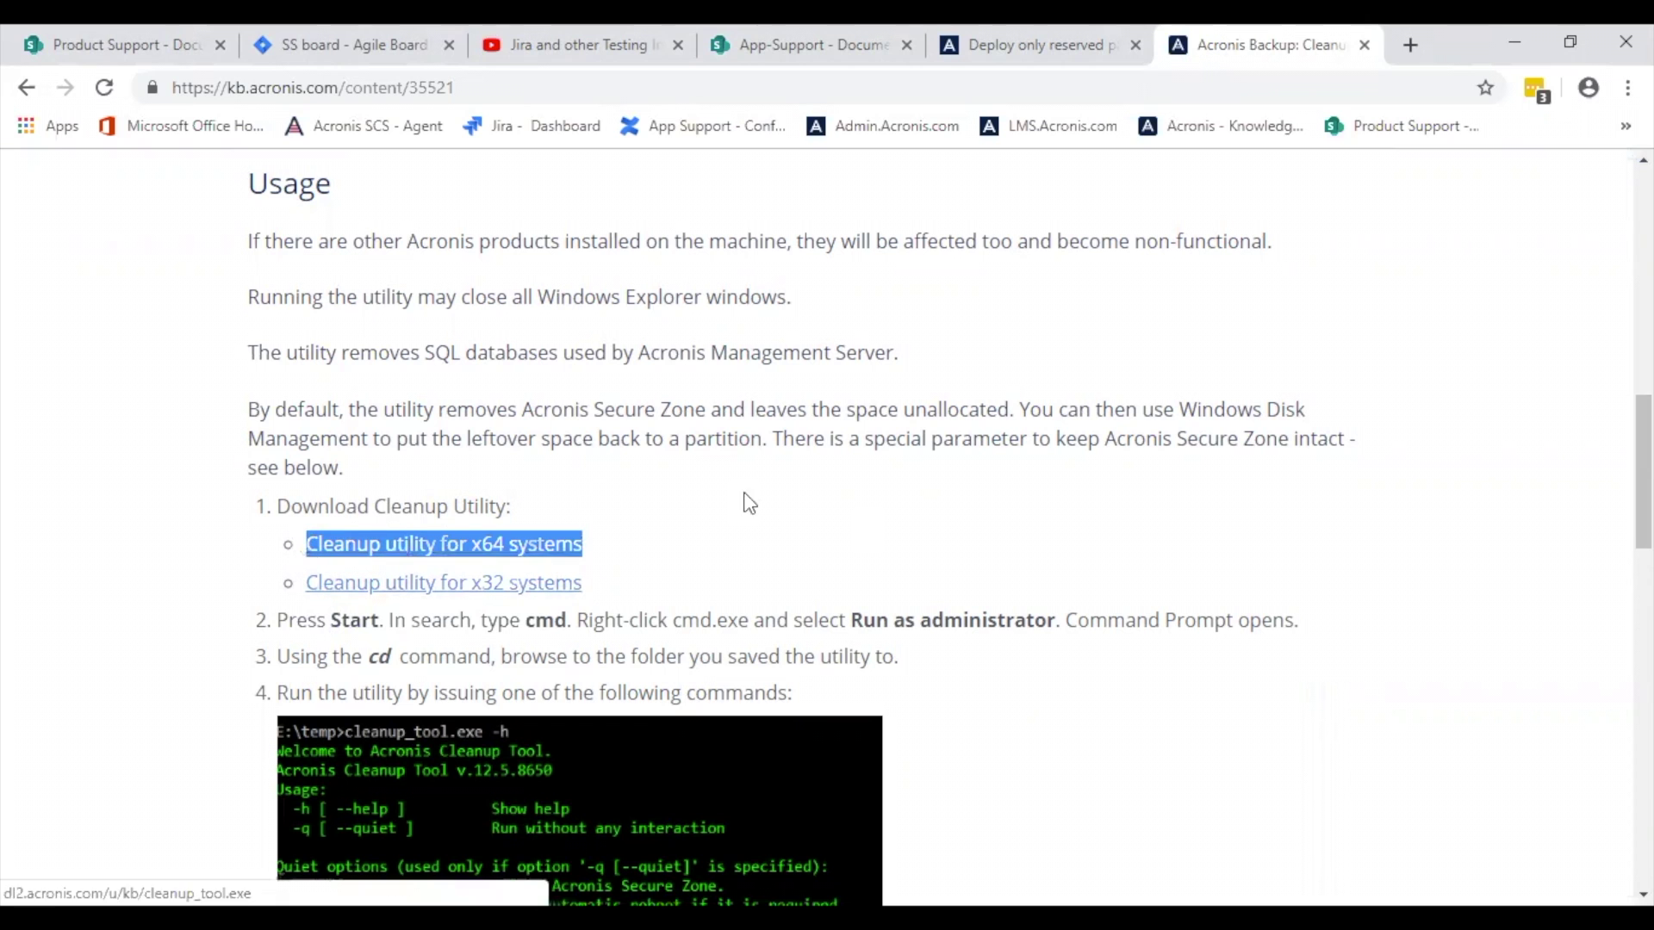
pyautogui.scroll(-2, 826, 525)
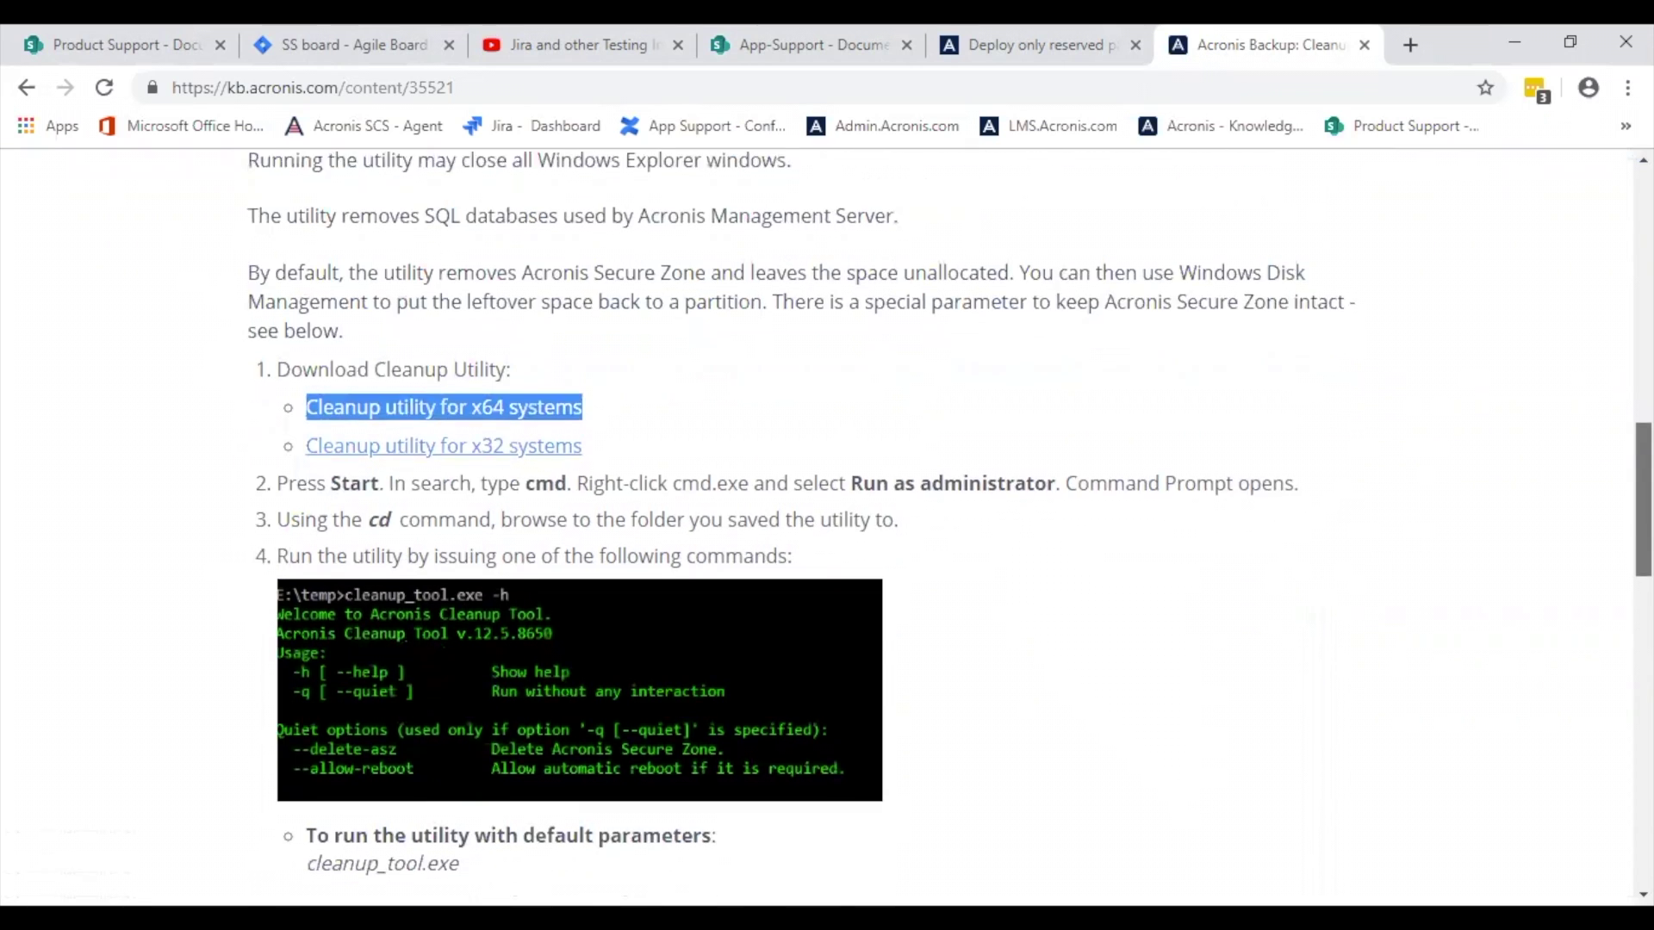
pyautogui.scroll(-1, 827, 526)
pyautogui.scroll(-2, 827, 525)
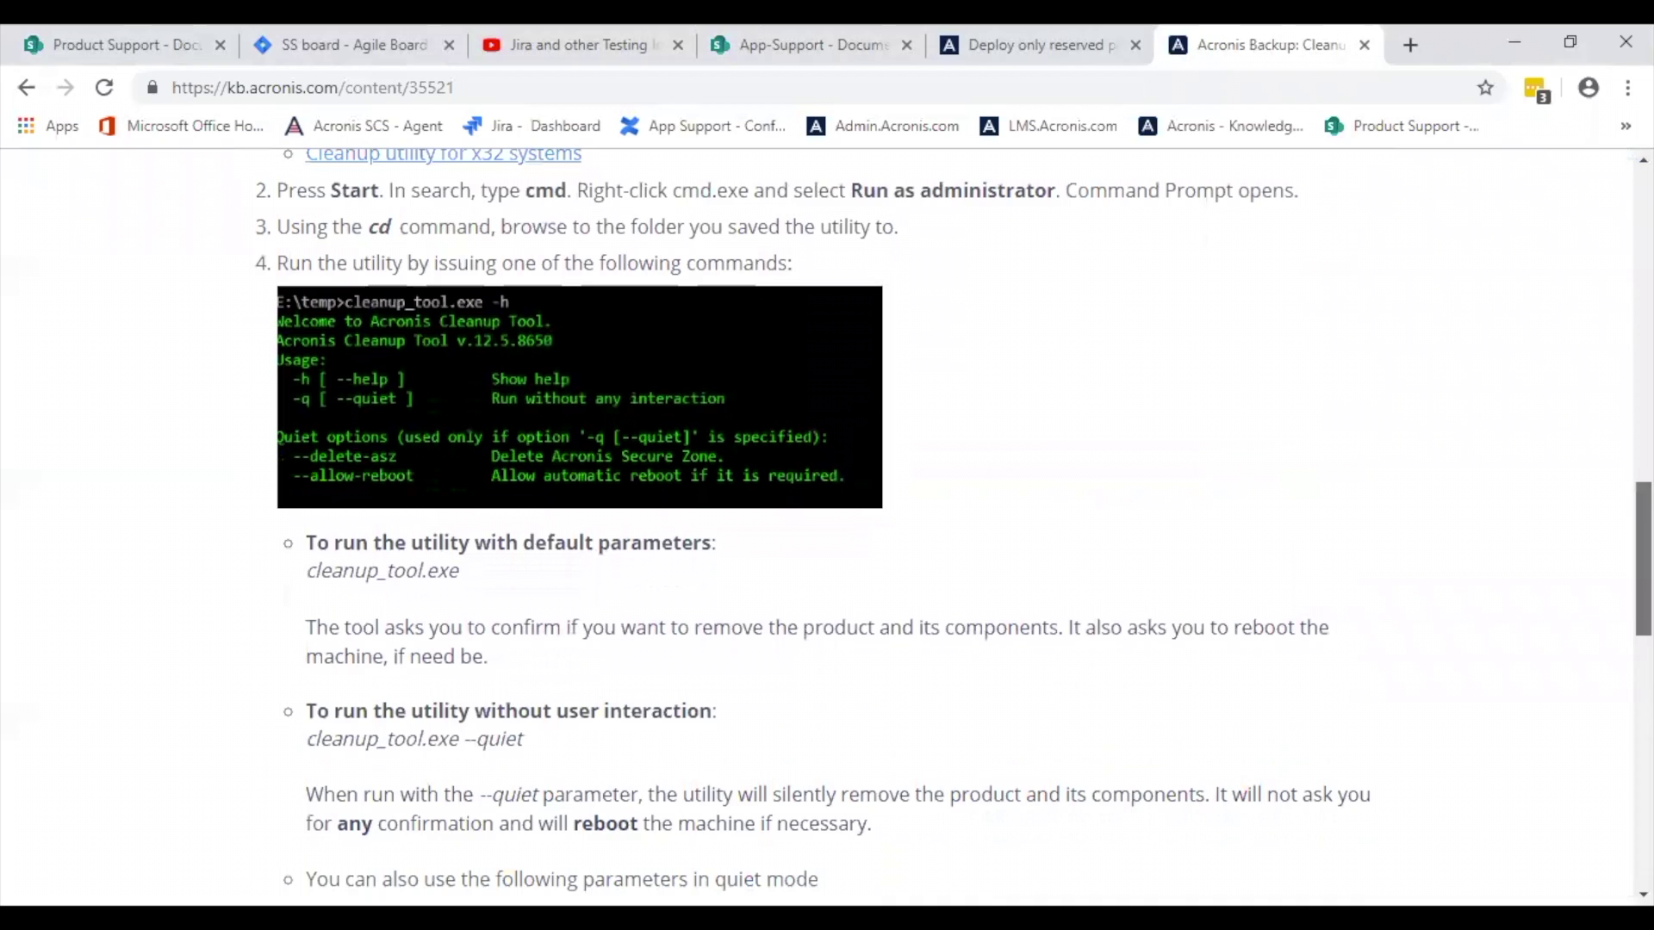
pyautogui.scroll(2, 826, 525)
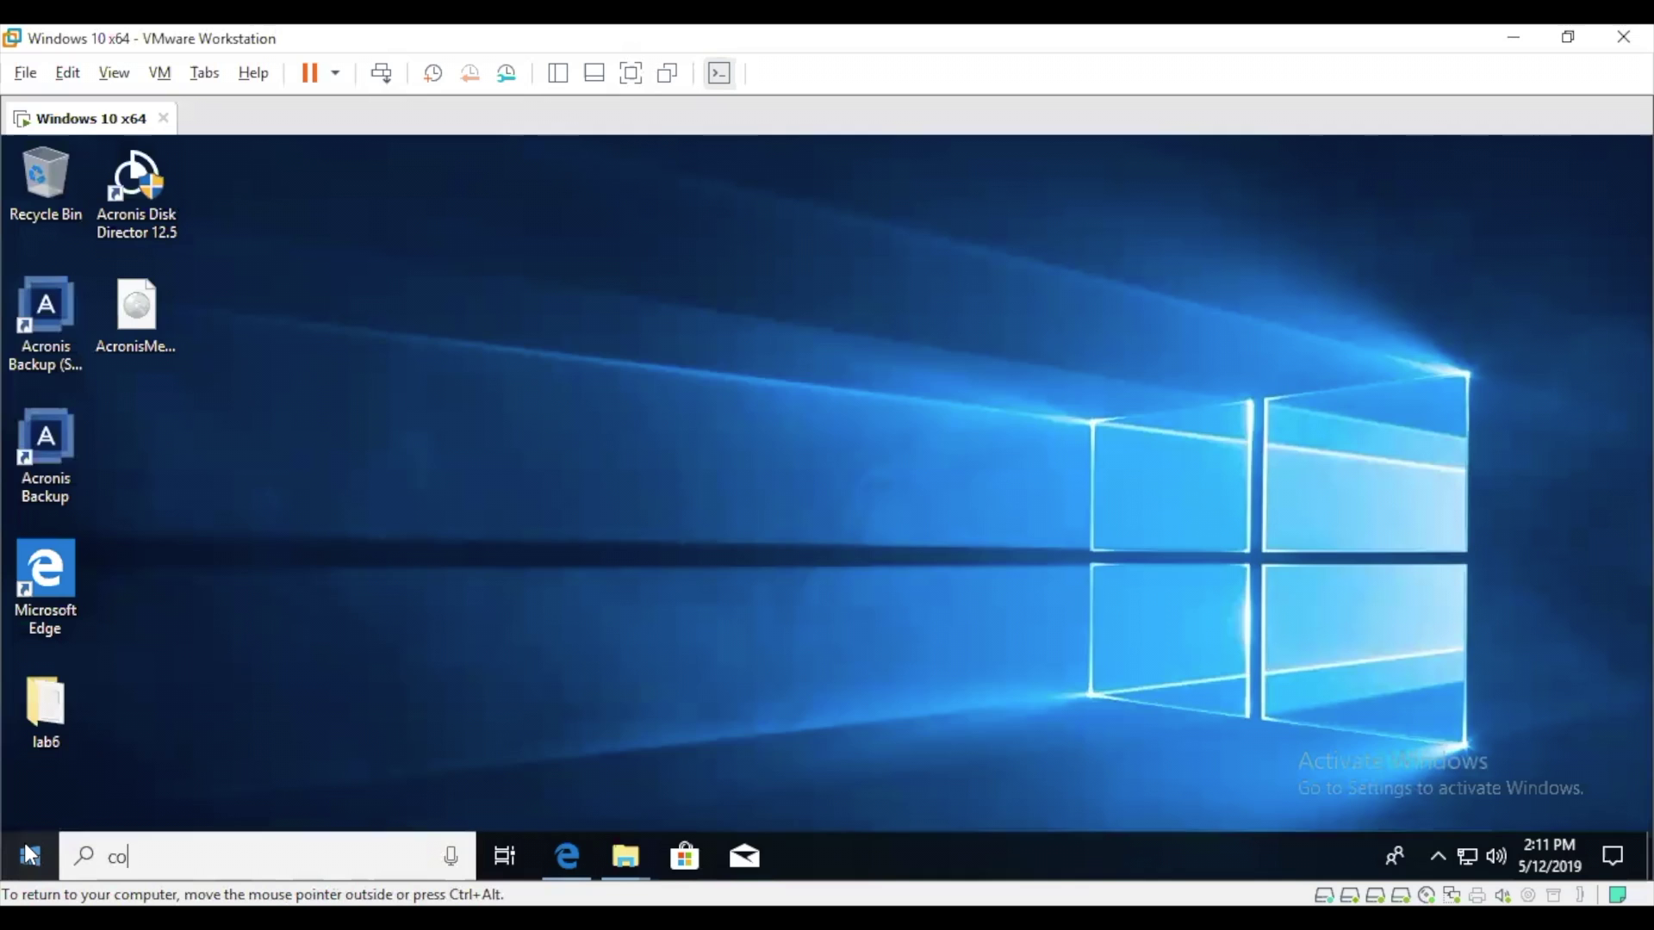
# Launch Control Panel from the taskbar search and open Programs and Features.
pyautogui.write('n')
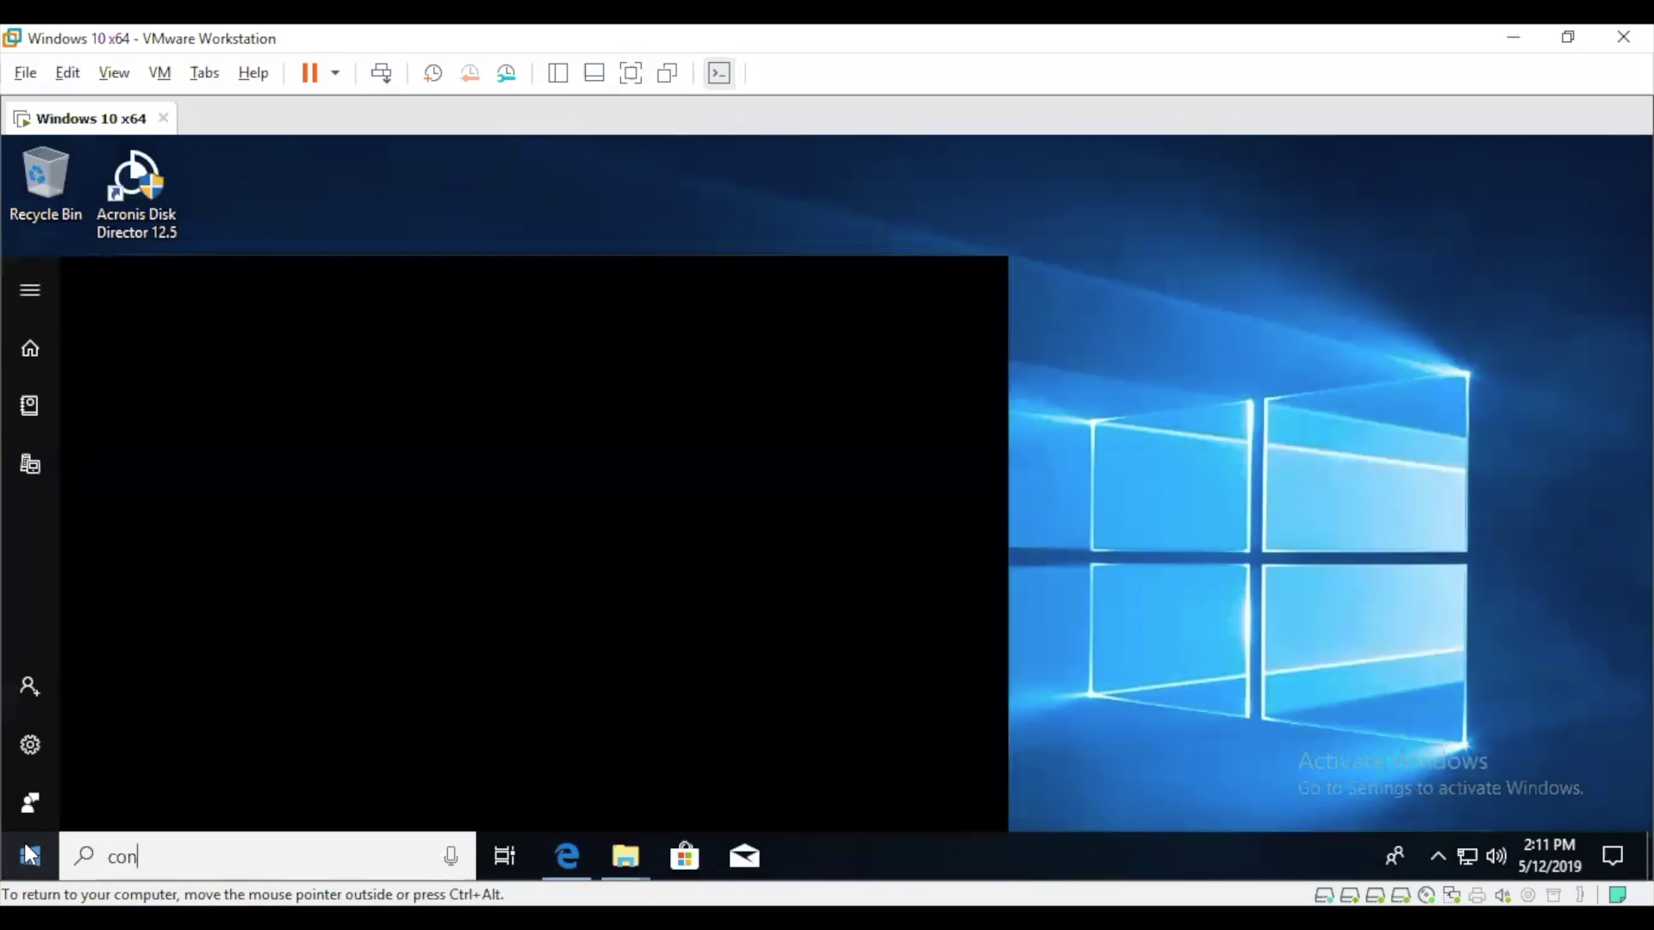
pyautogui.write('trol')
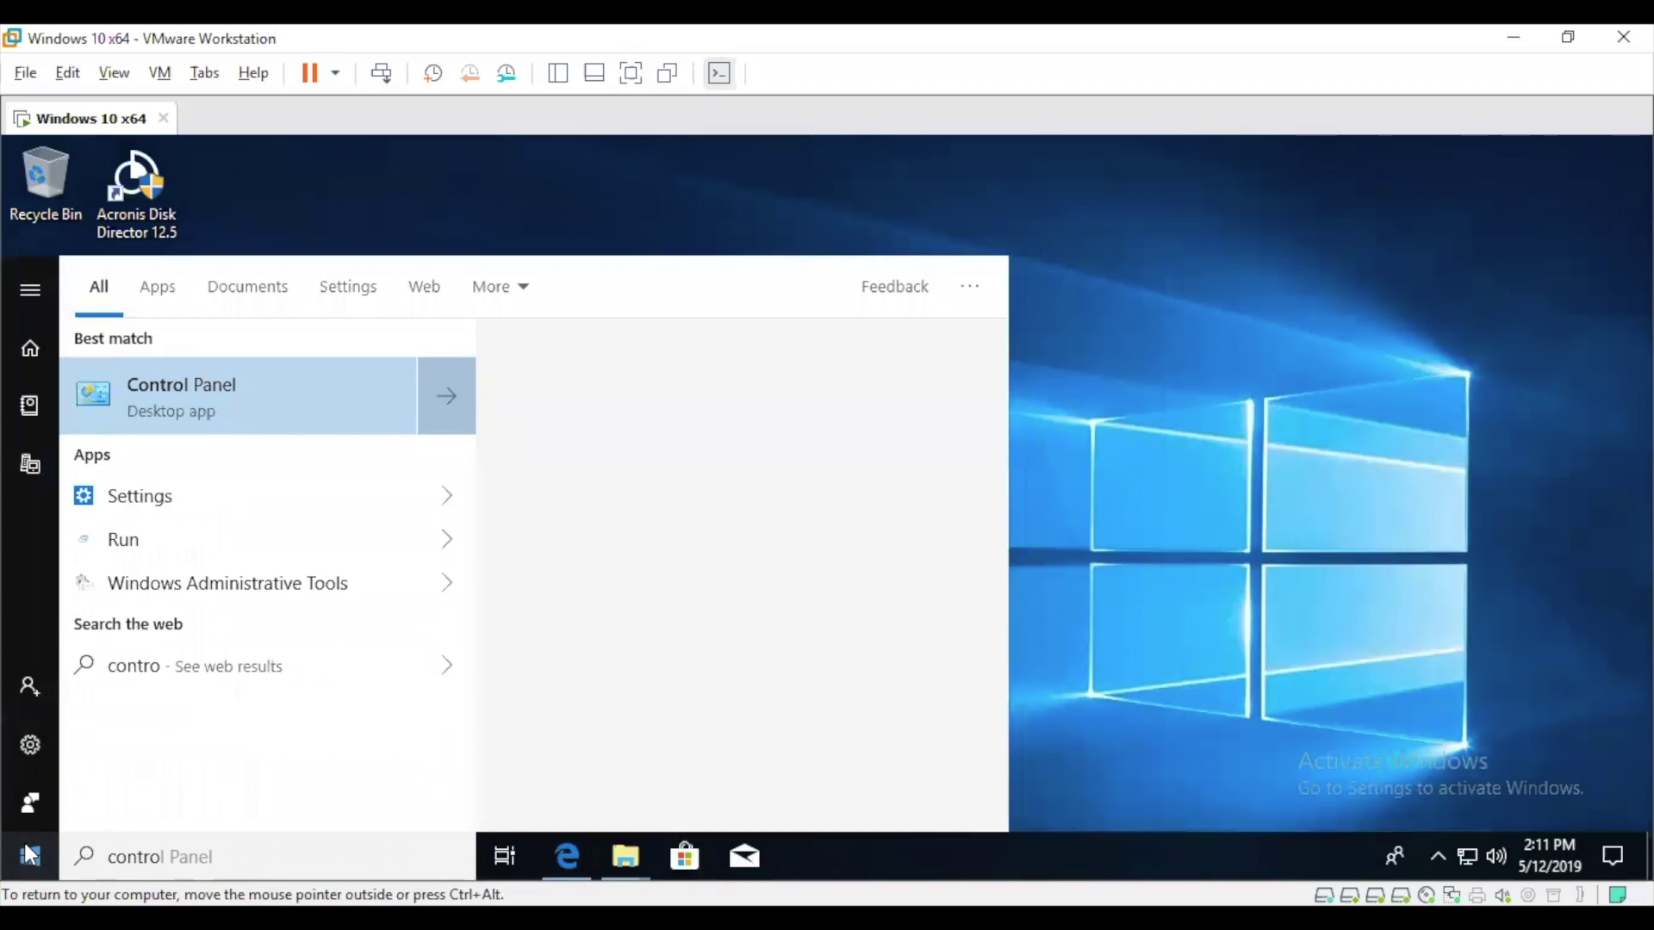
pyautogui.press('Return')
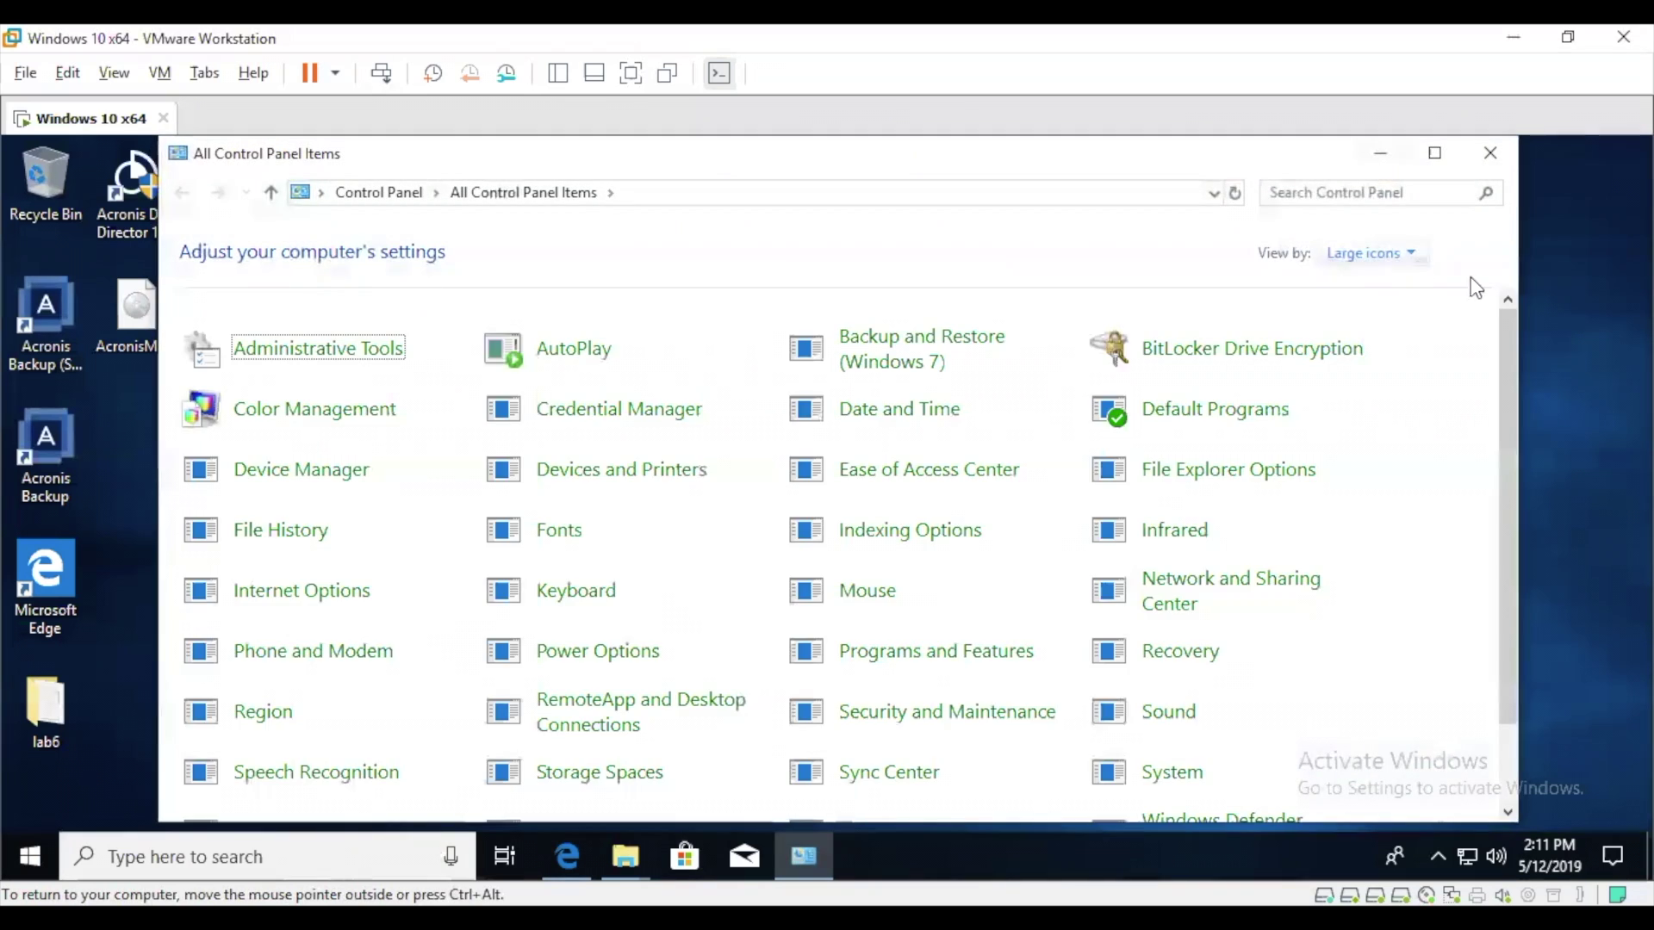
pyautogui.moveTo(1507, 320); pyautogui.dragTo(1497, 483)
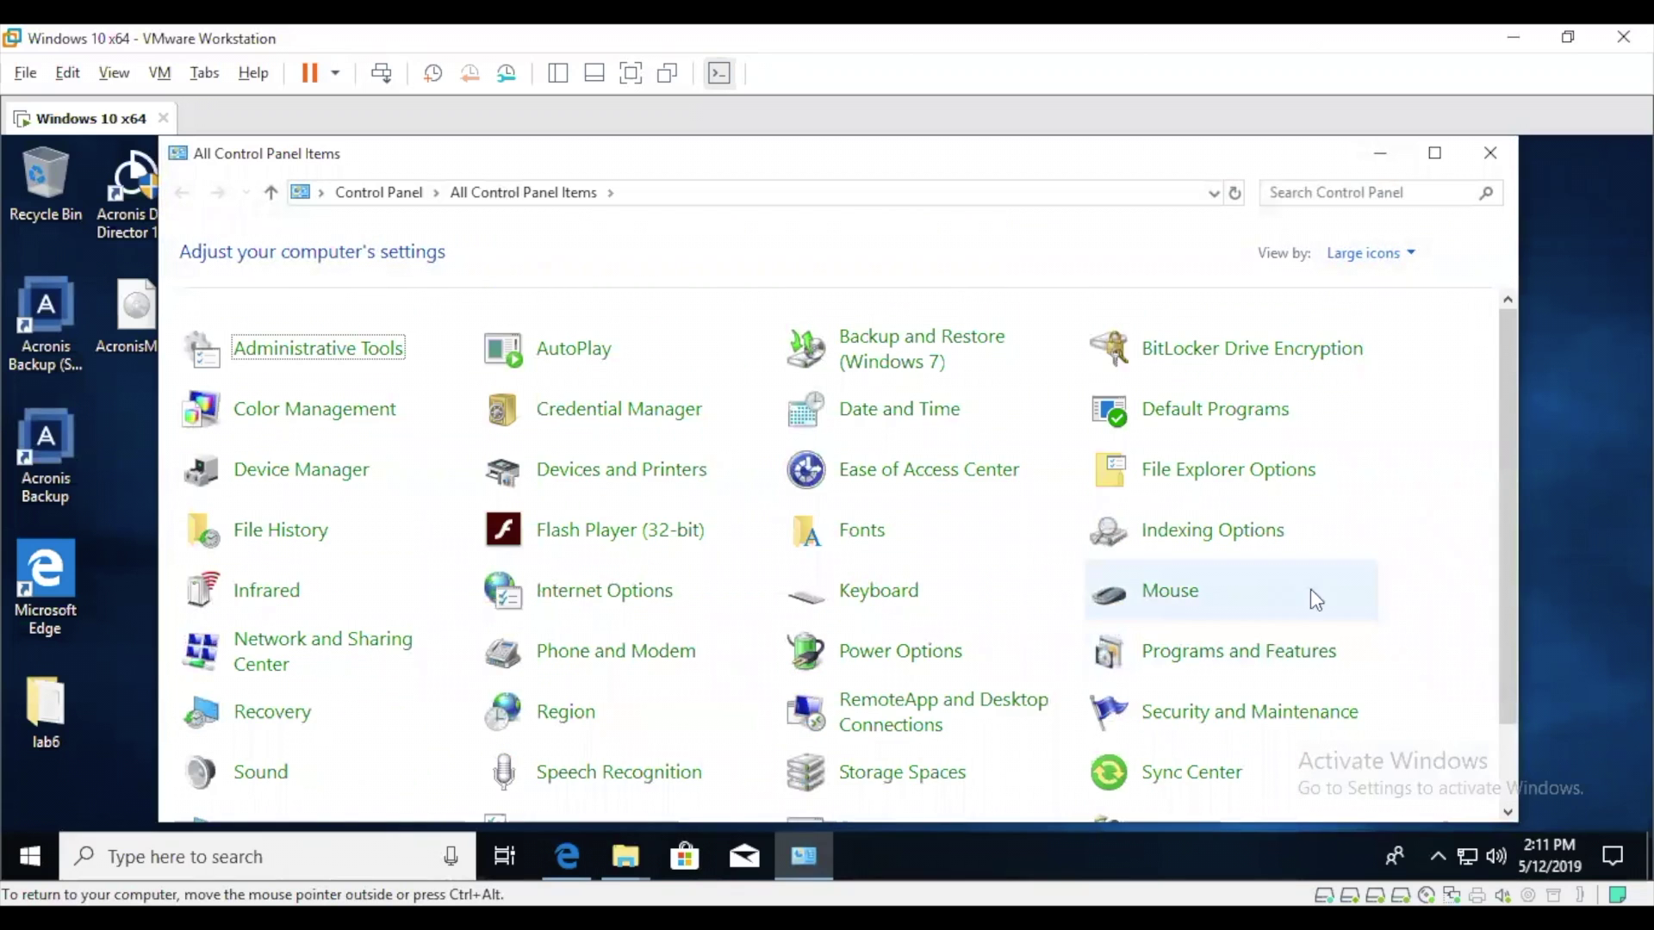
pyautogui.click(1232, 651)
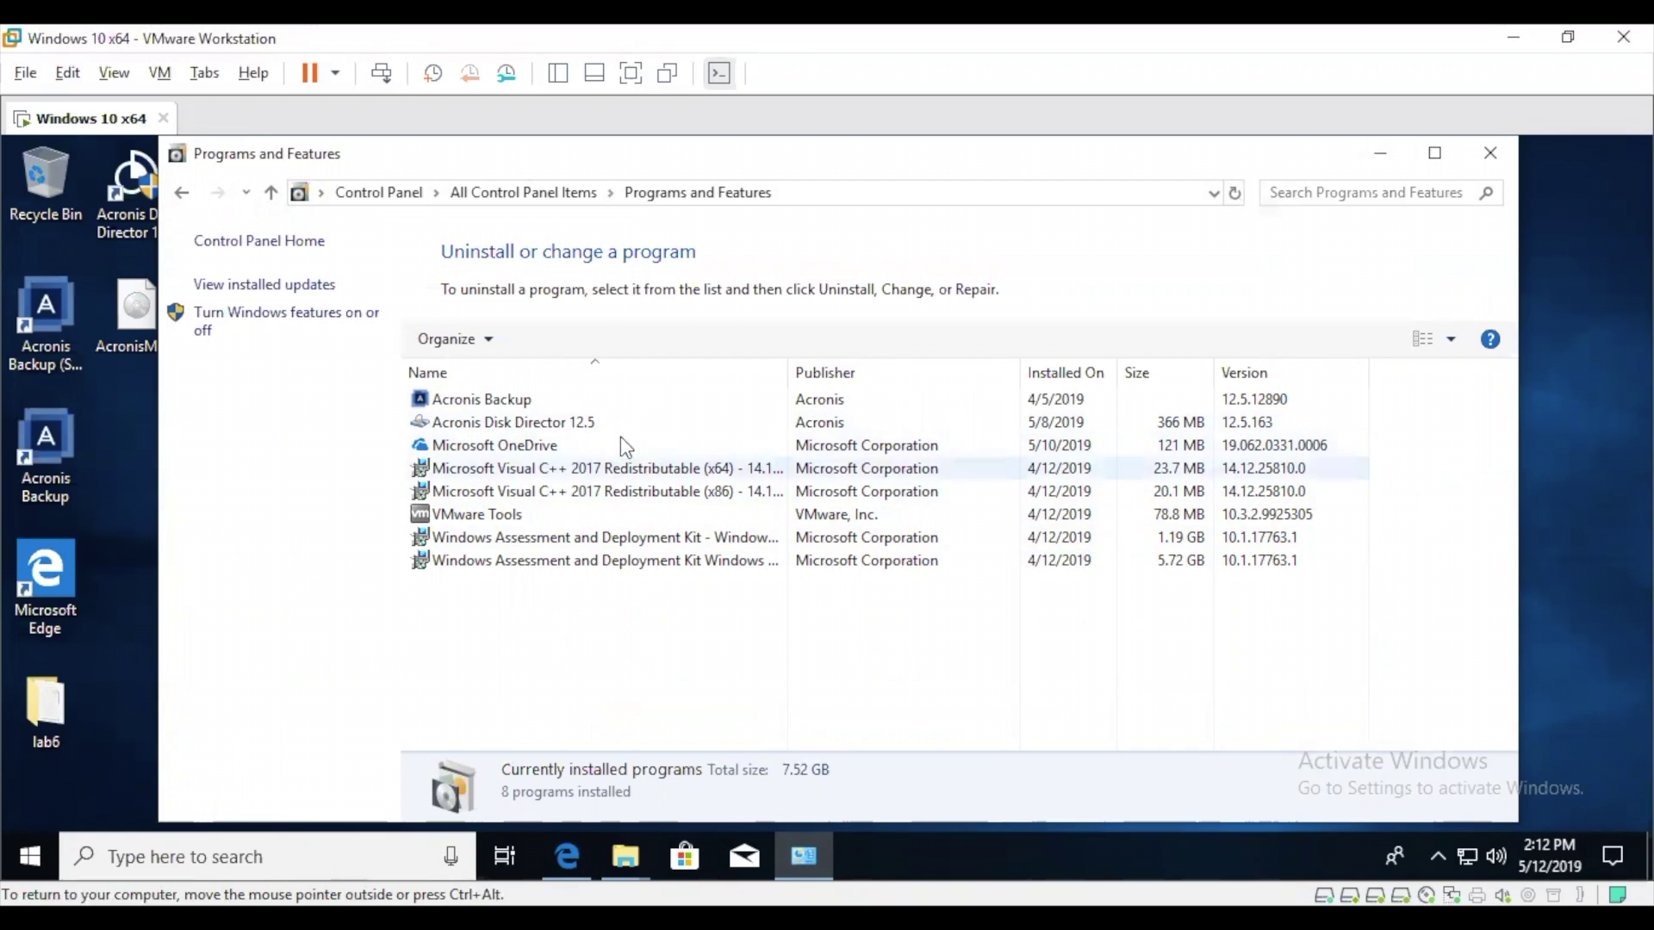
# Select Acronis Backup, choose Uninstall, and approve the User Account Control prompt.
pyautogui.click(509, 399)
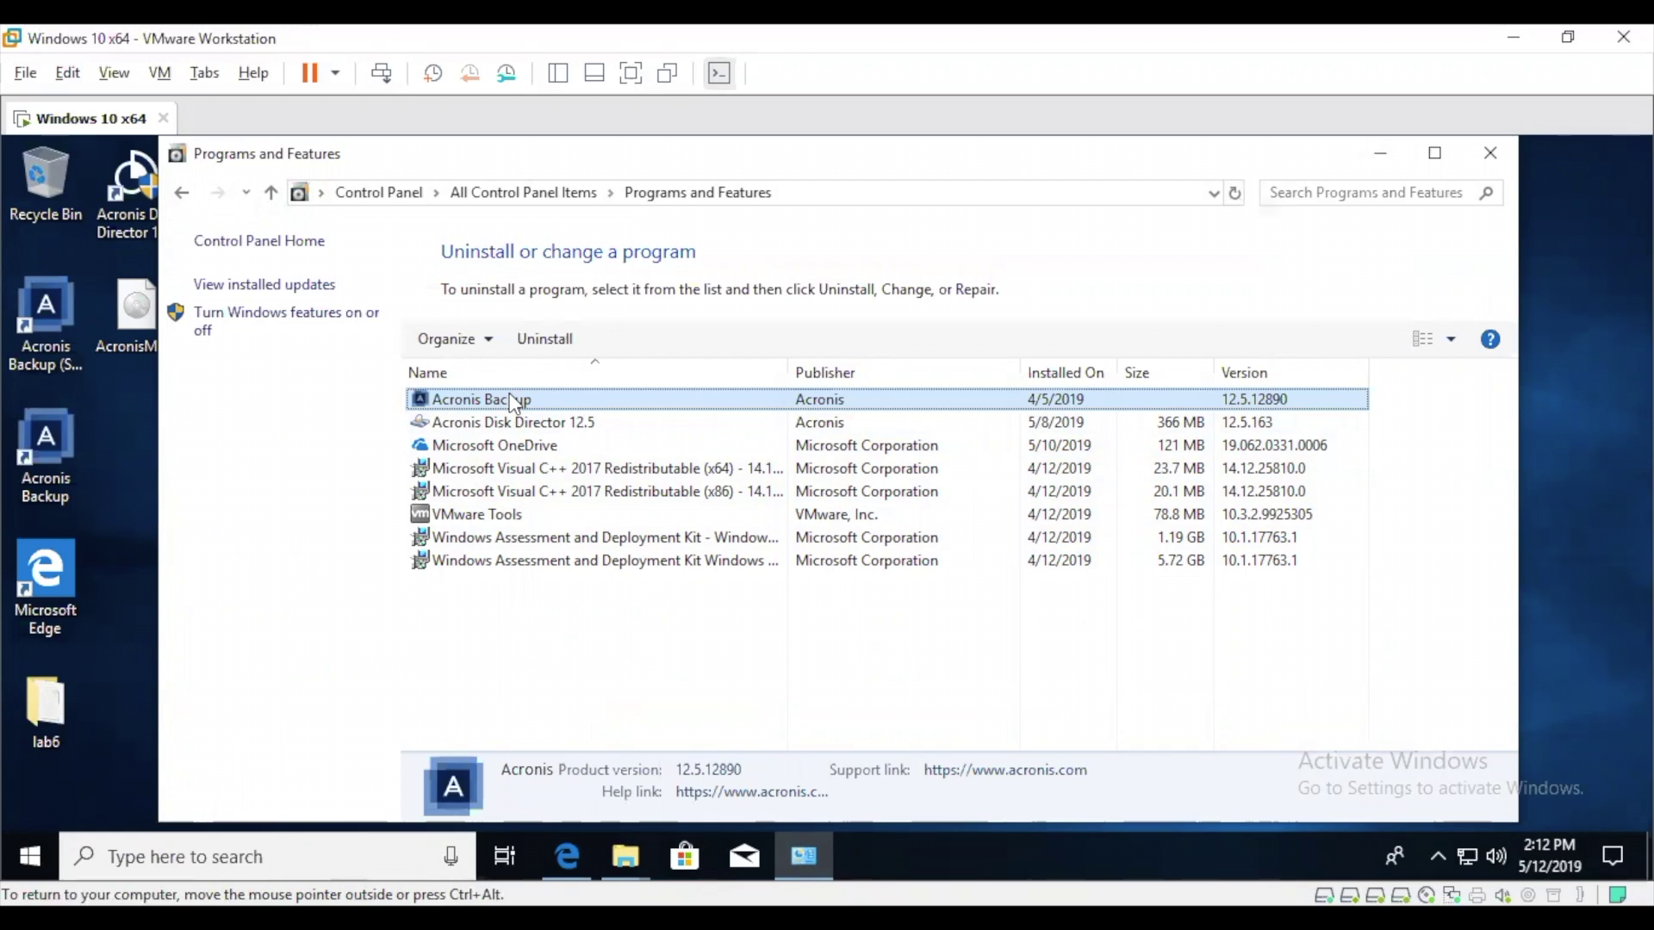
pyautogui.click(552, 338)
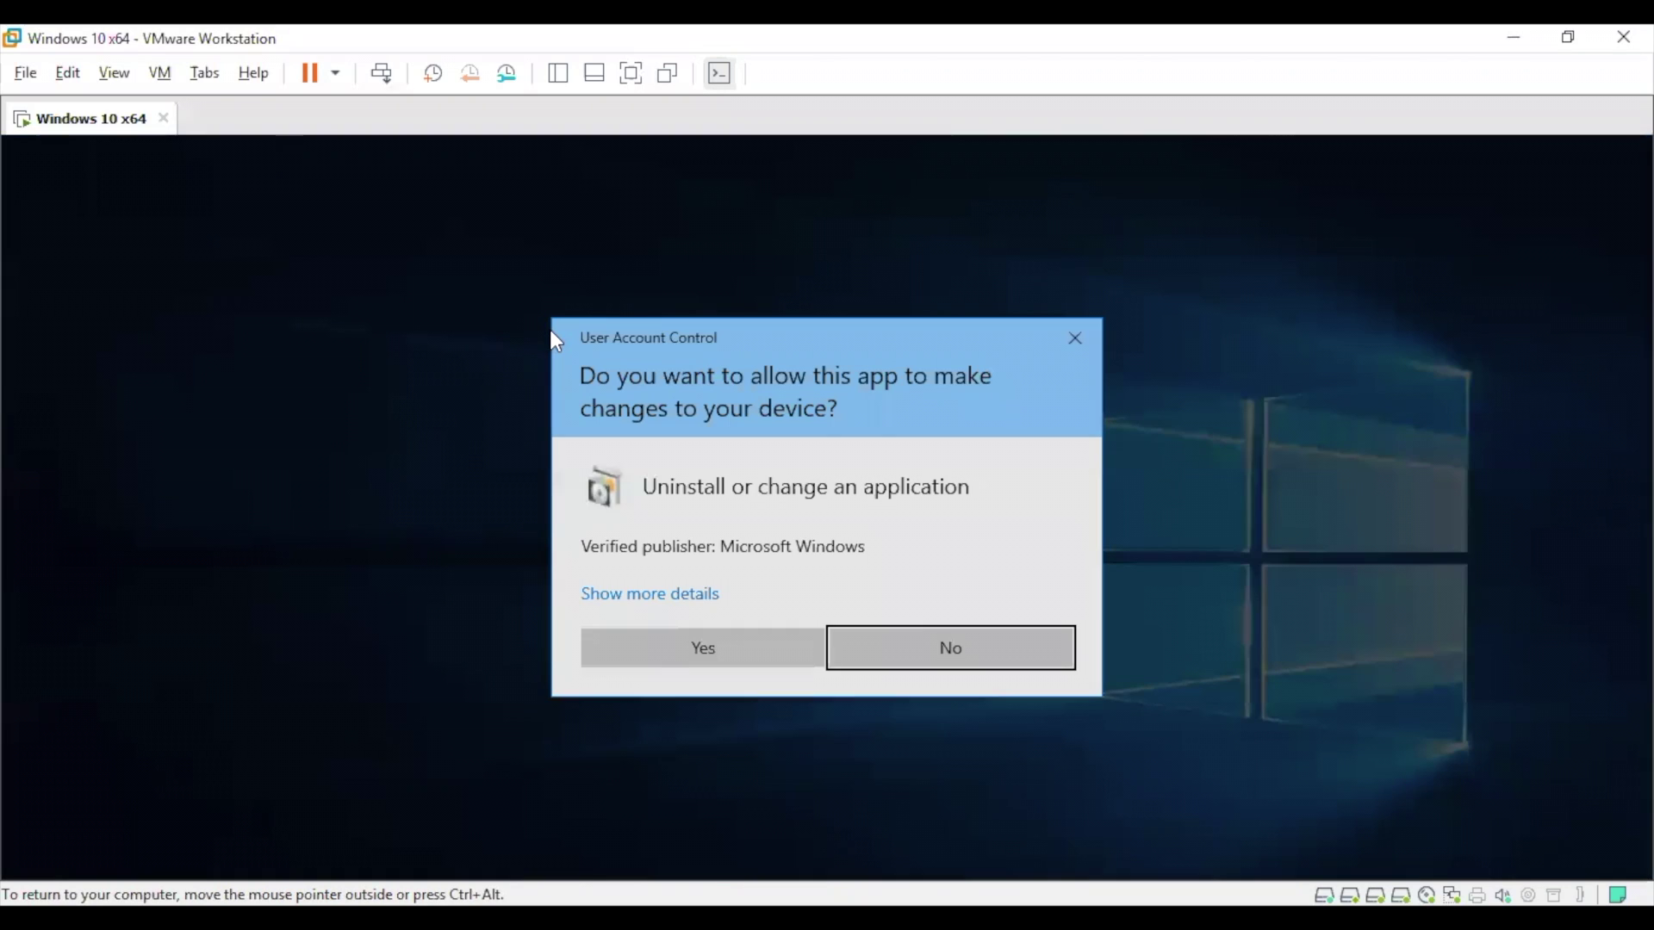
pyautogui.click(662, 644)
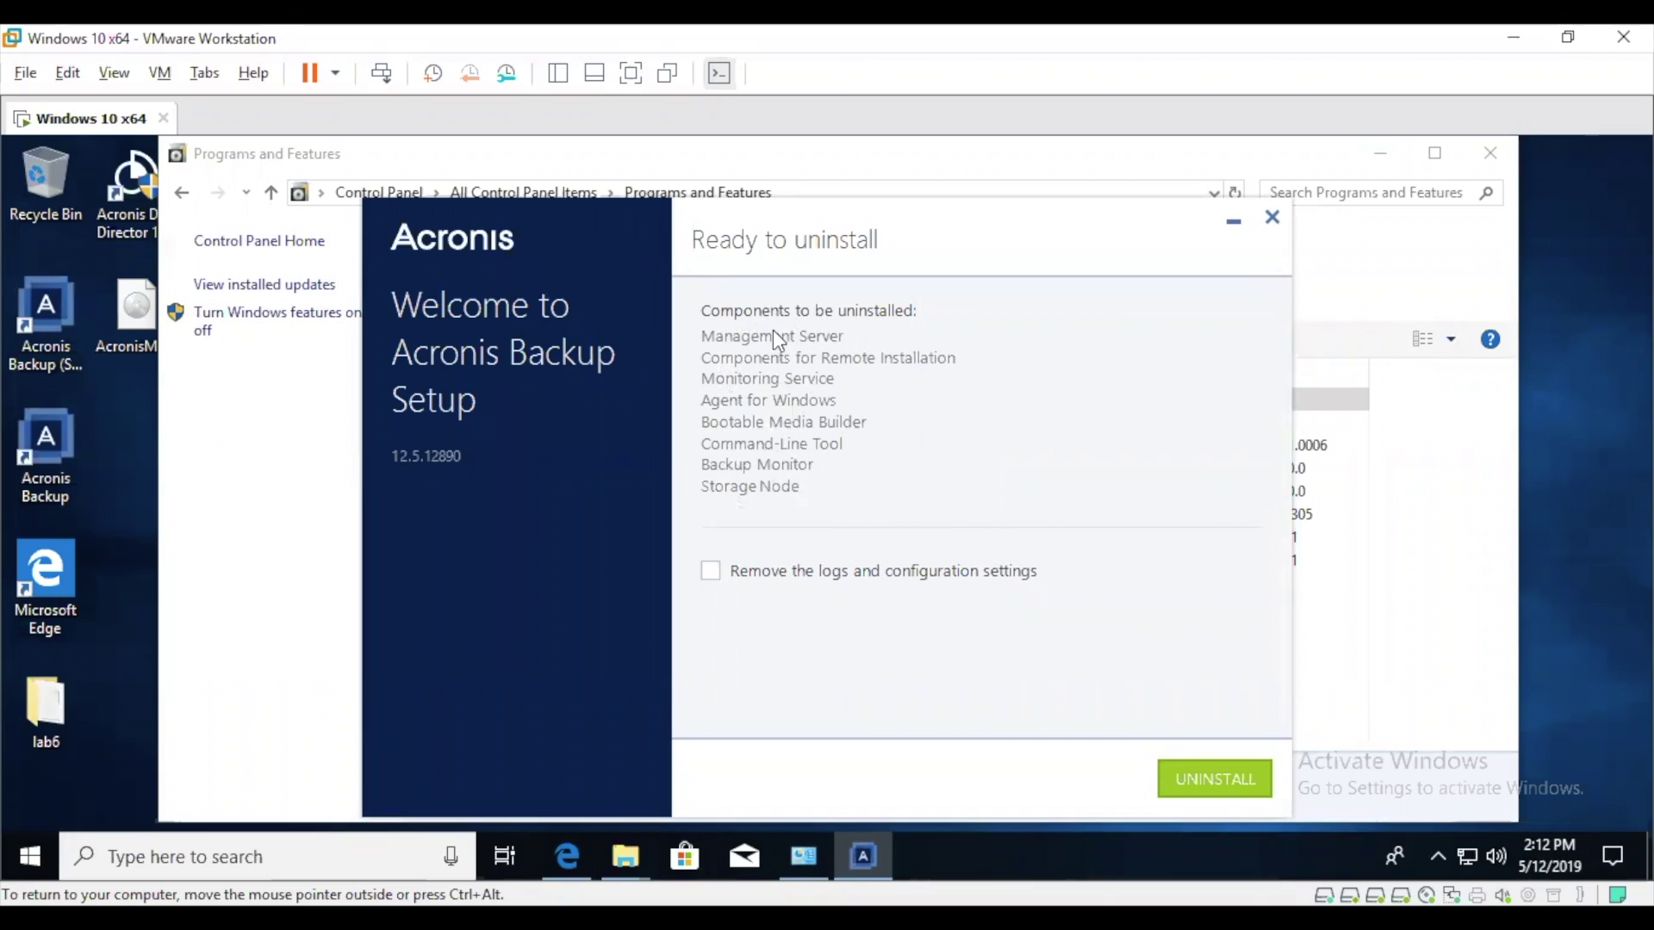
# Tick 'Remove the logs and configuration settings' and let the Acronis Backup removal run.
pyautogui.click(757, 581)
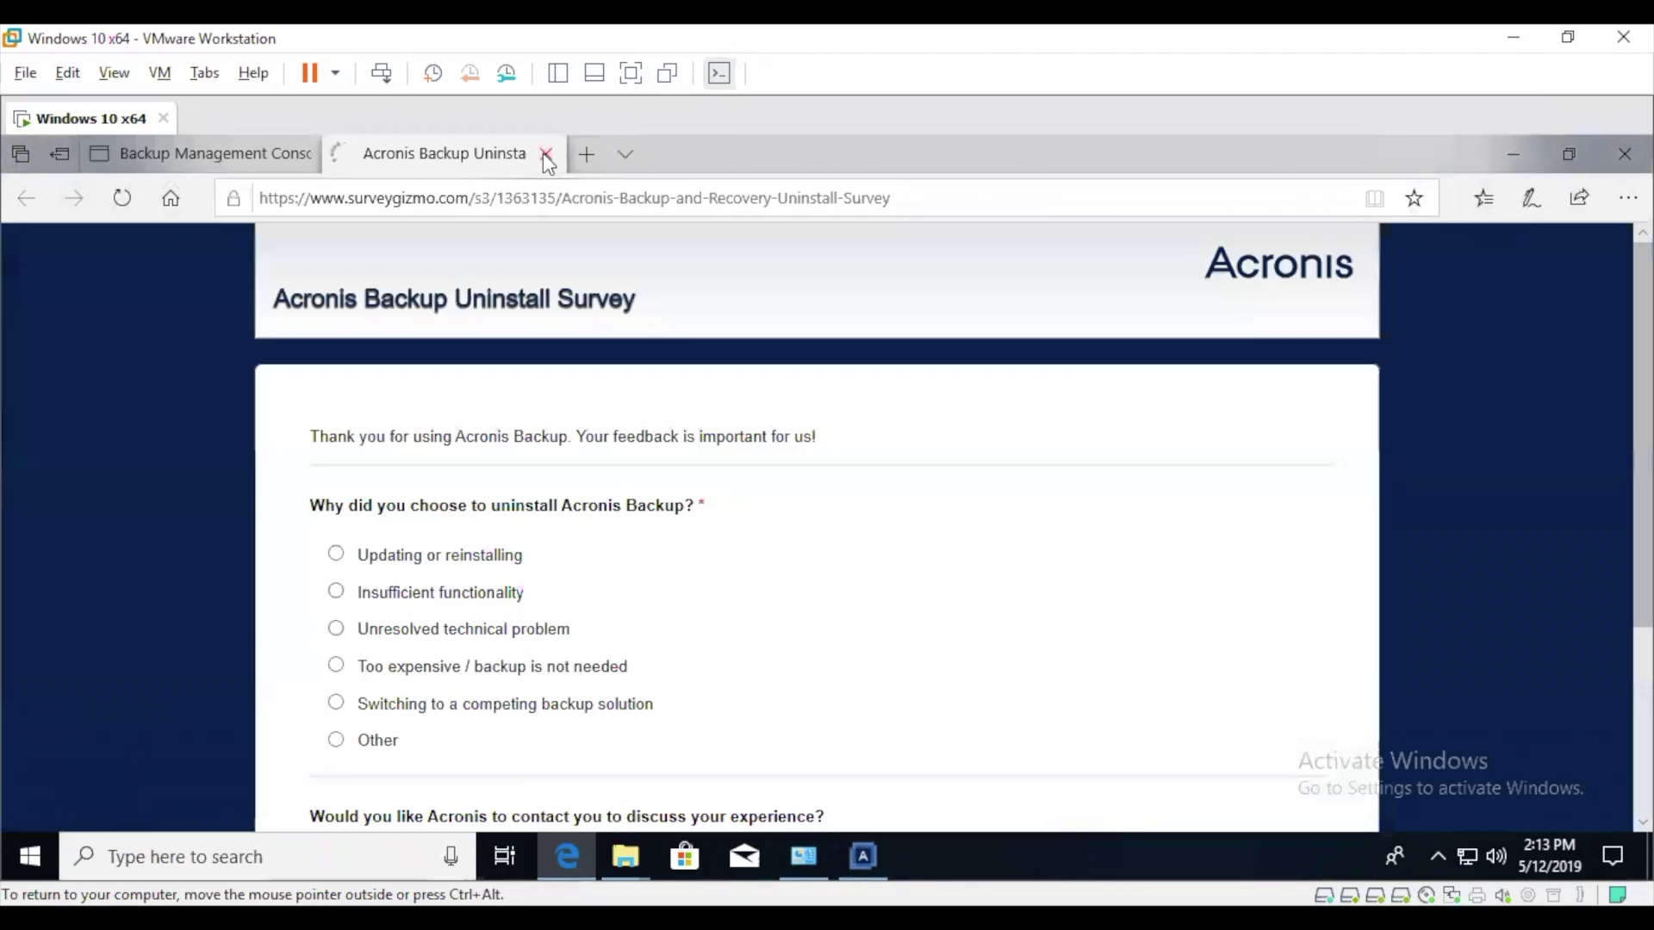
# Close the 'Acronis Backup Uninstall' survey tab in Edge.
pyautogui.click(545, 155)
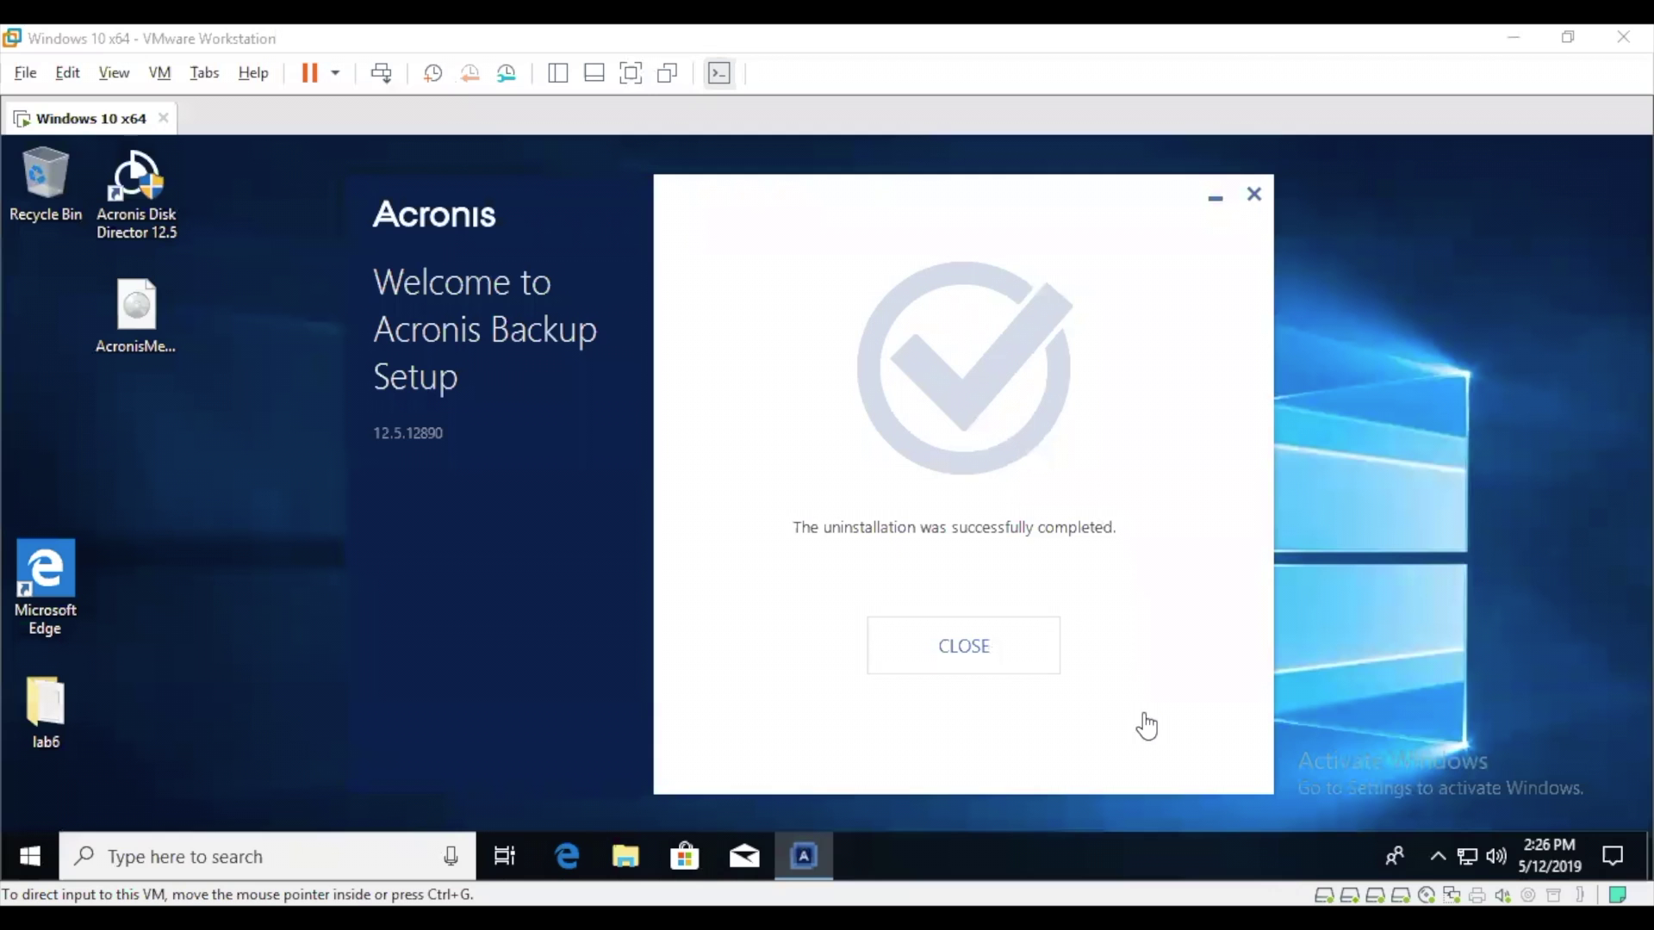
# Close the finished setup and browse to C:\Program Files\Acronis to check for leftovers.
pyautogui.click(991, 633)
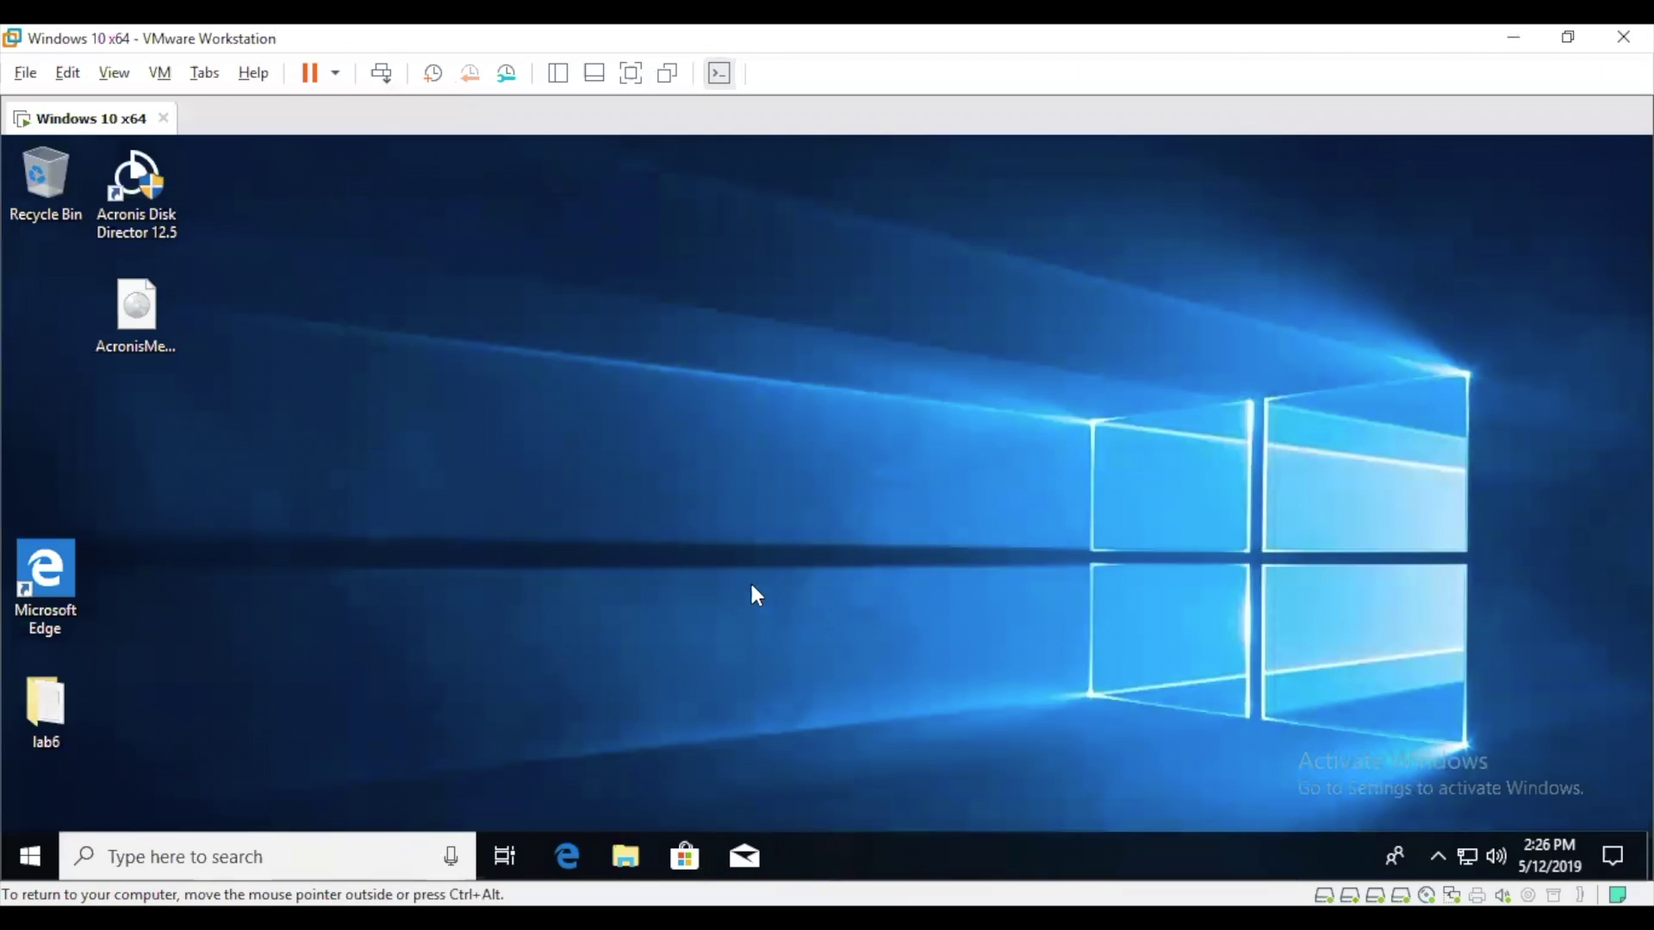
pyautogui.click(620, 851)
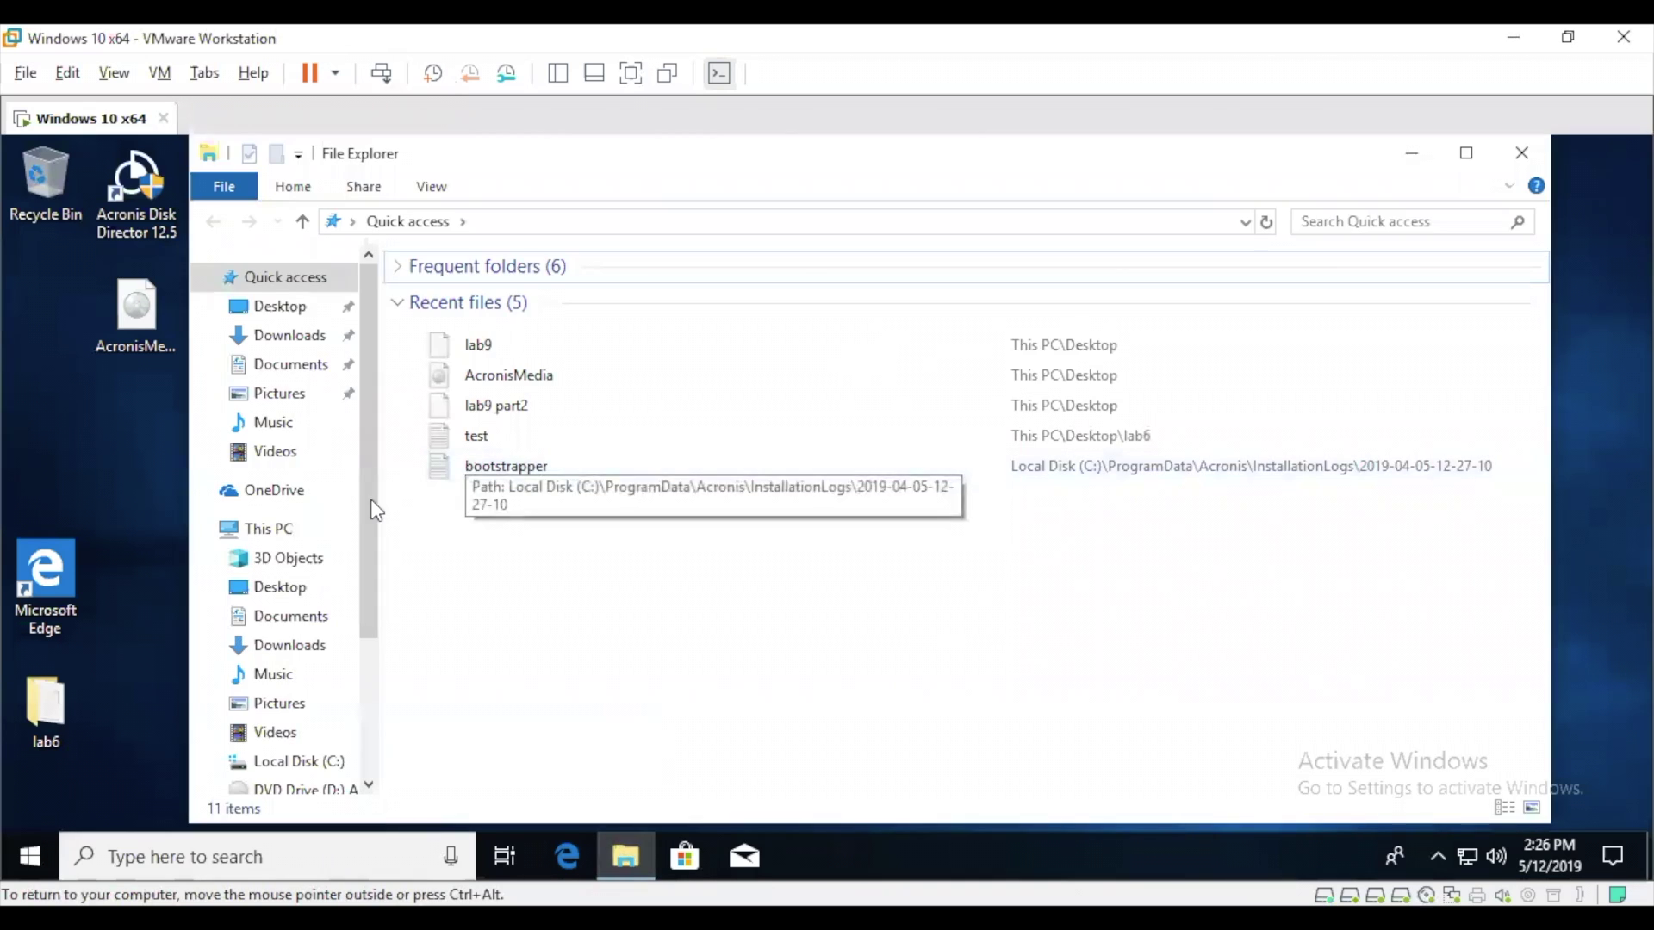
pyautogui.scroll(-2, 360, 601)
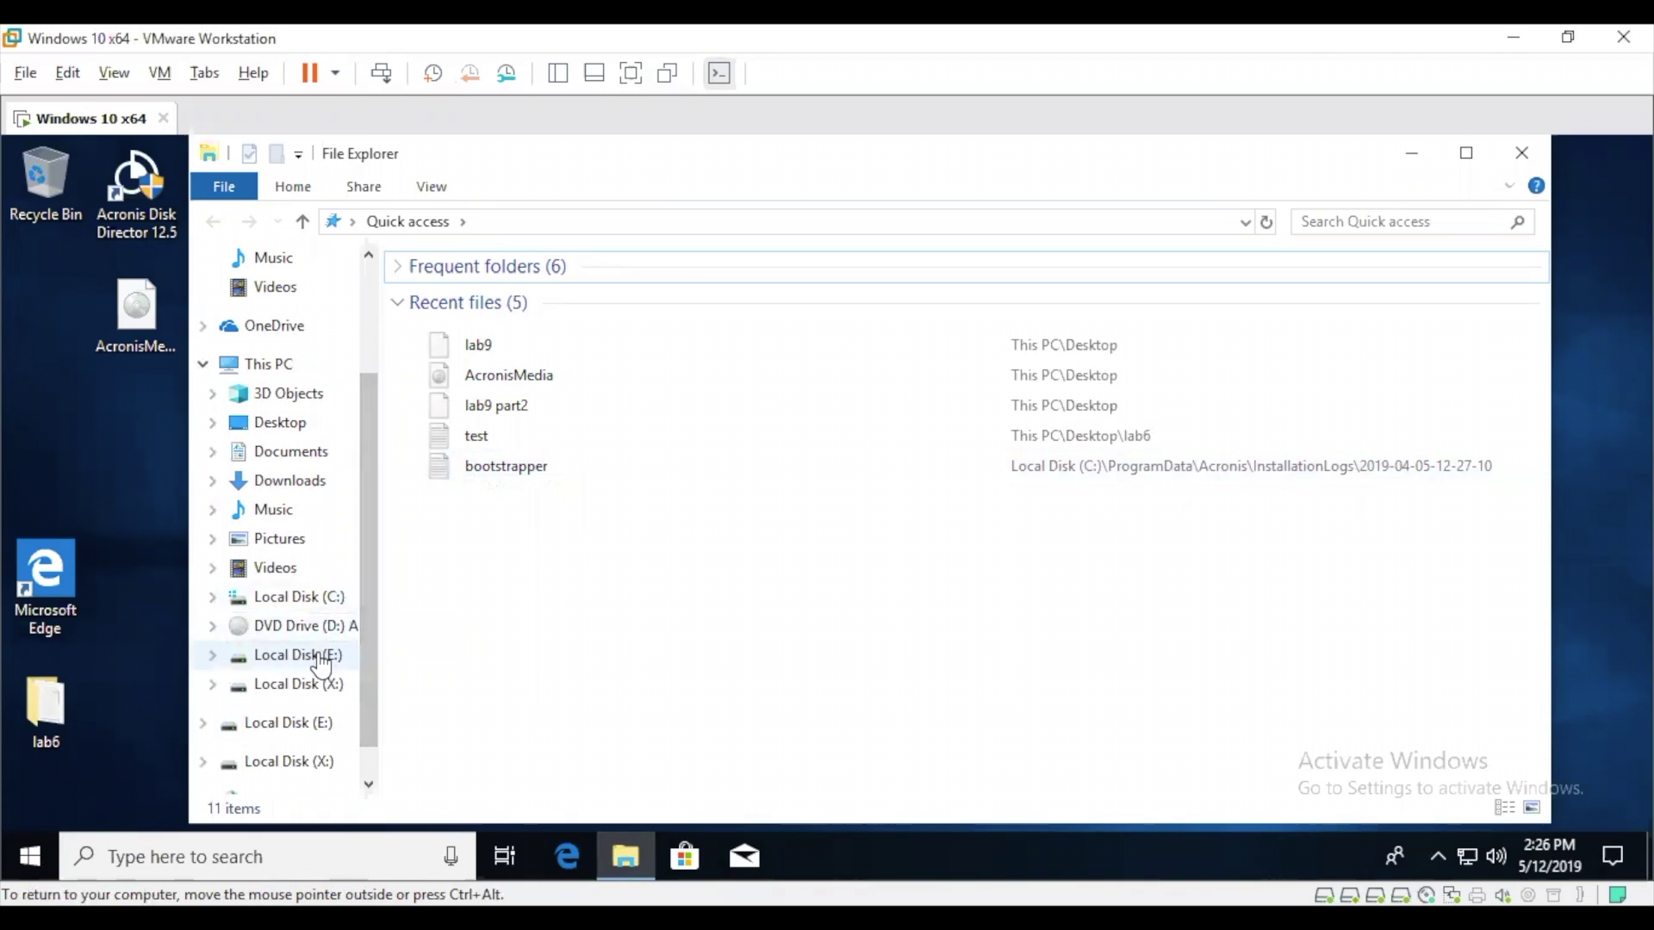
pyautogui.click(320, 600)
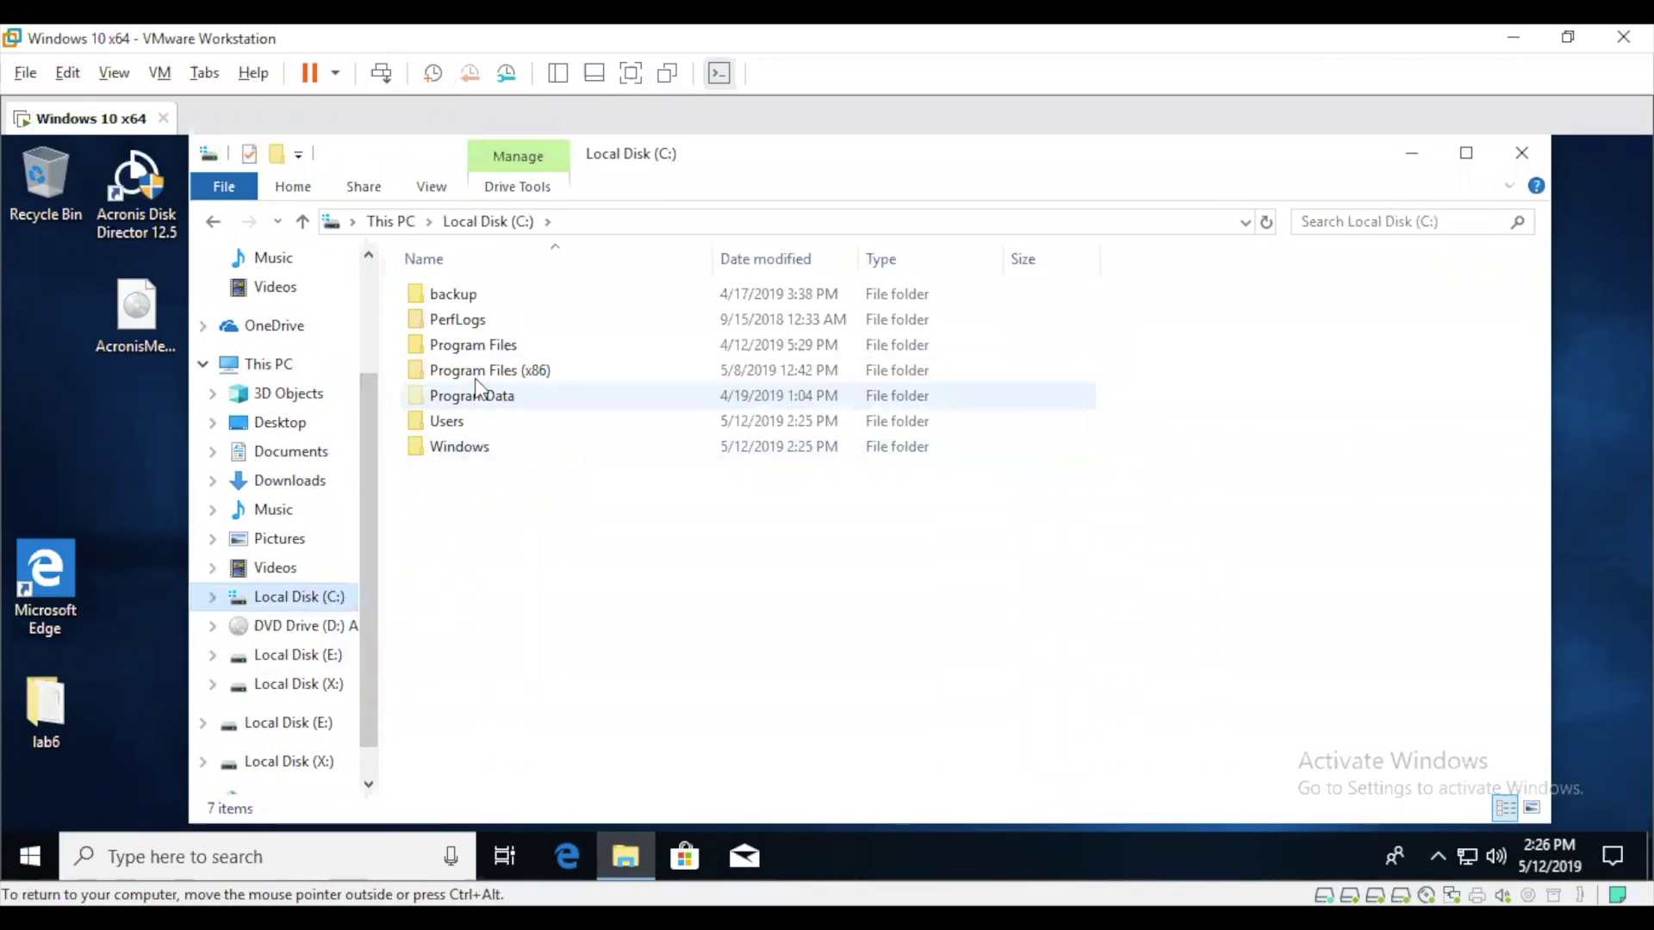
pyautogui.doubleClick(479, 345)
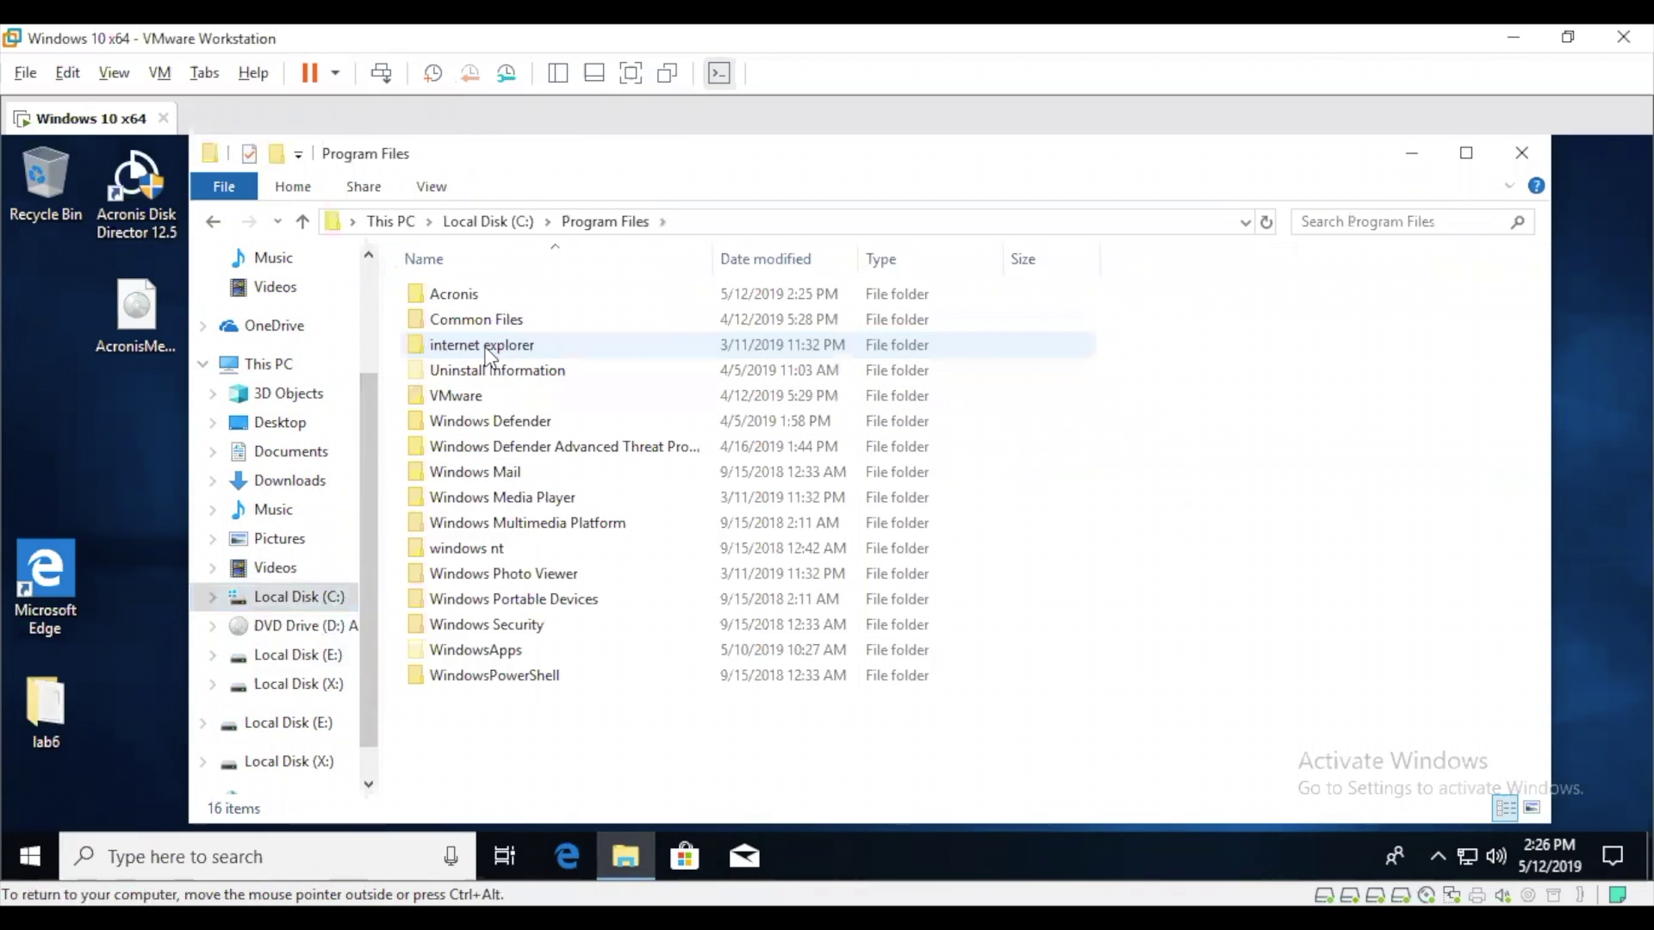
pyautogui.doubleClick(468, 297)
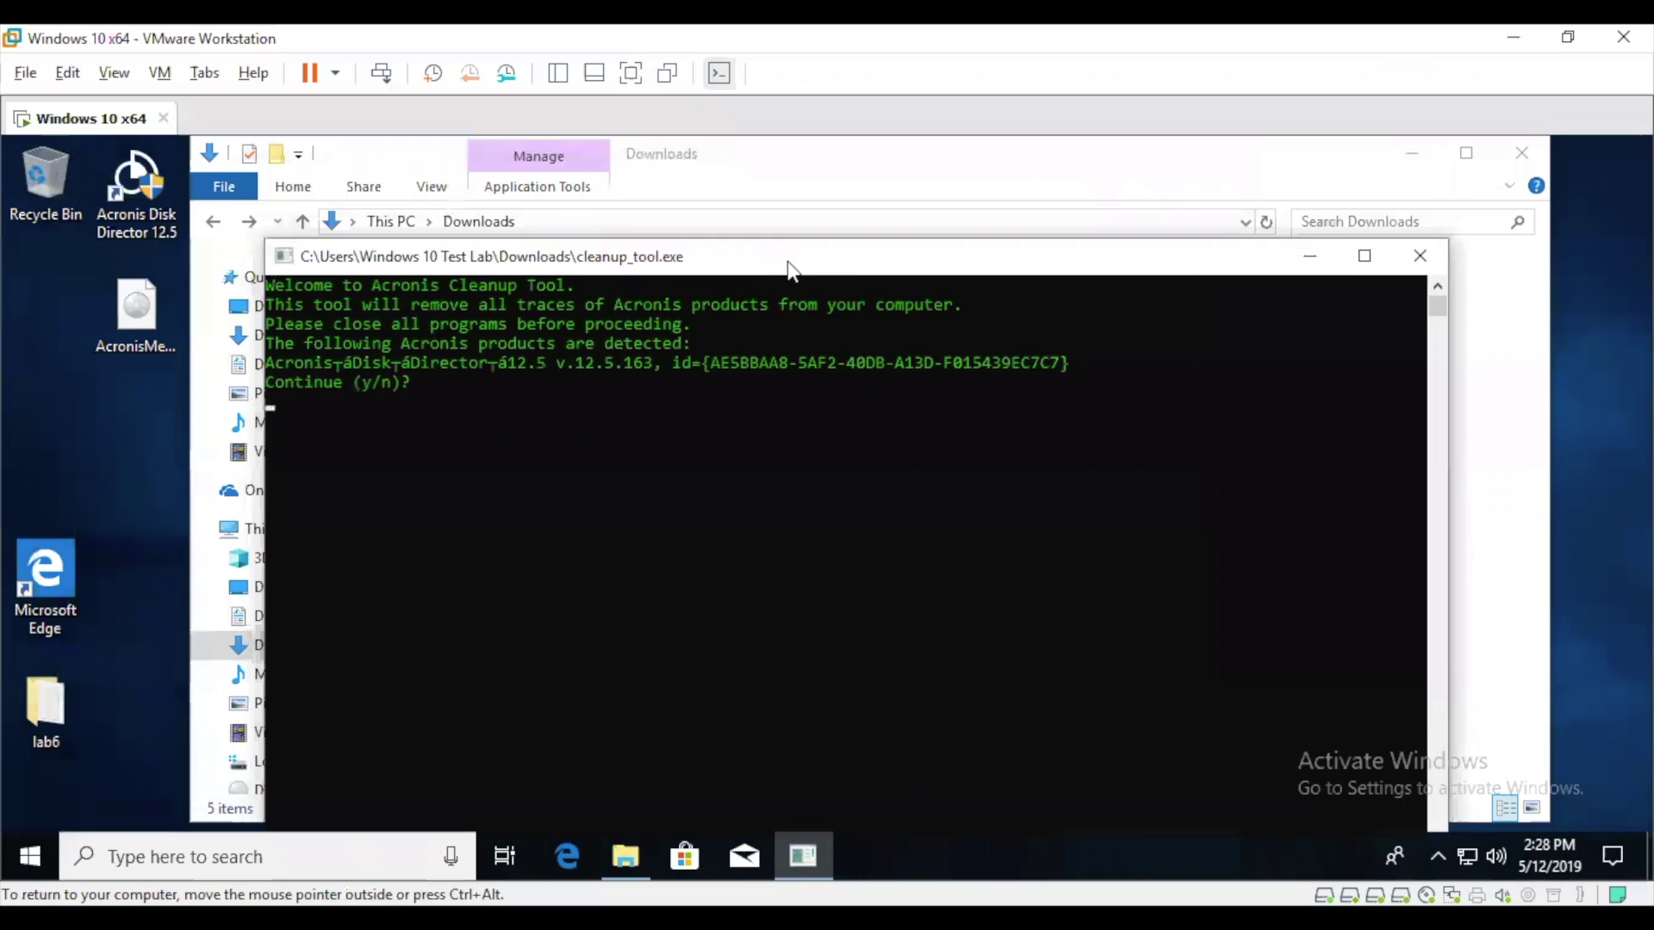
# Reposition the cleanup console, dismiss cleanup_tool's context menu, and minimize the Downloads window.
pyautogui.moveTo(790, 269); pyautogui.dragTo(851, 465)
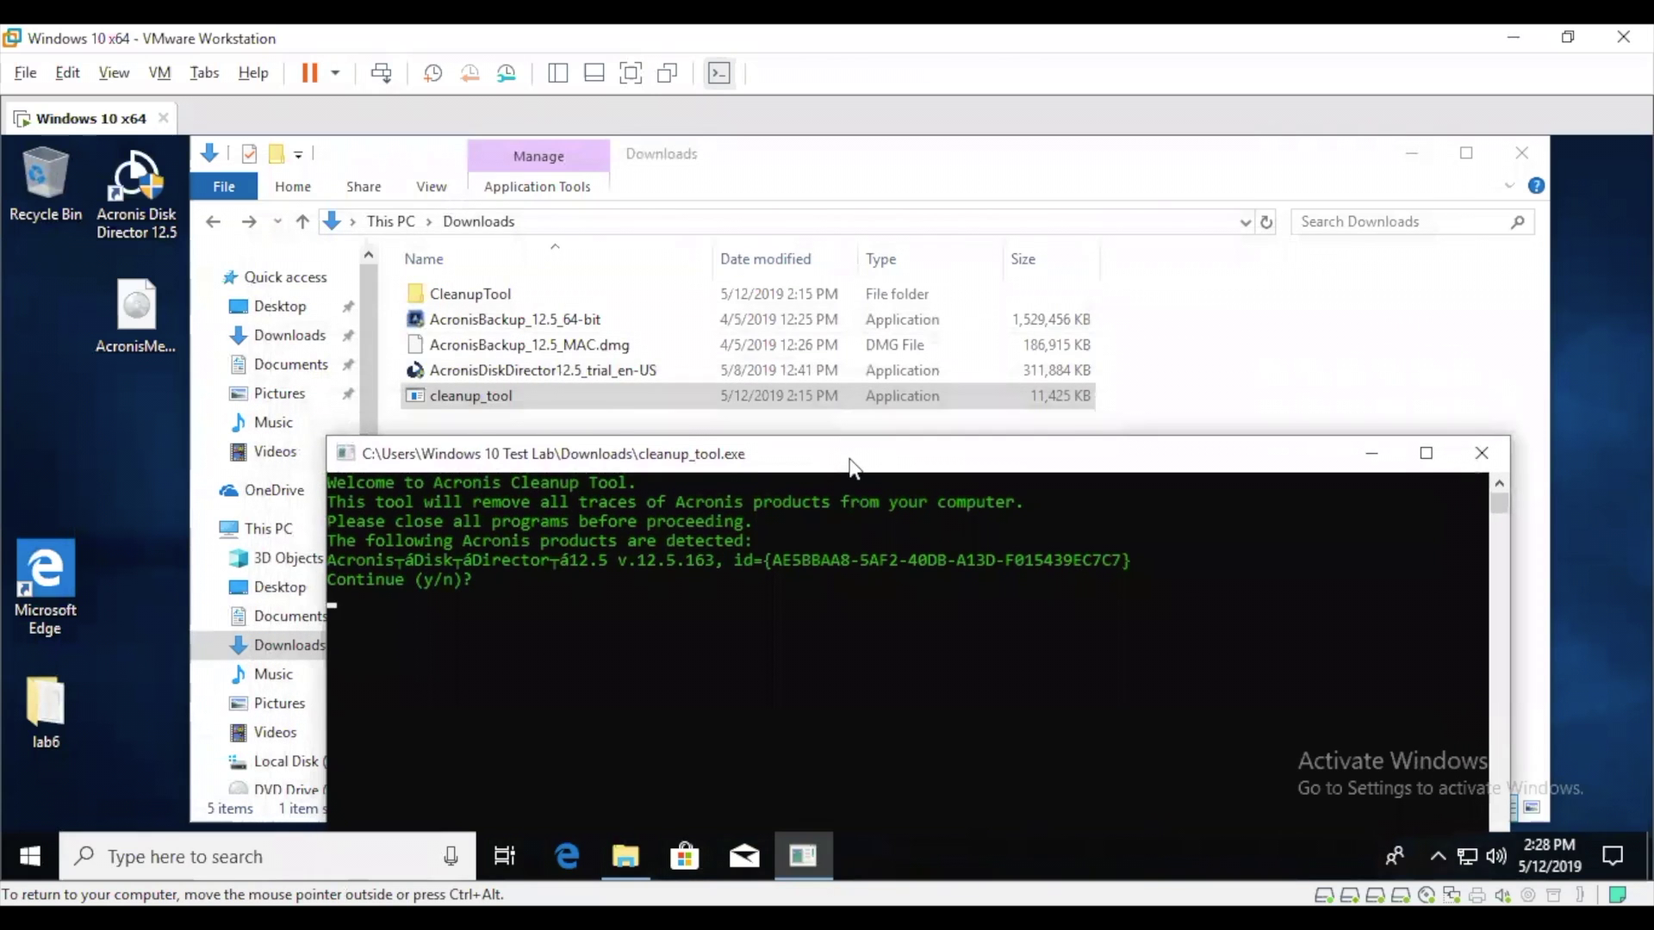
pyautogui.moveTo(851, 465)
pyautogui.mouseDown()
pyautogui.moveTo(827, 158)
pyautogui.moveTo(827, 459)
pyautogui.mouseUp()
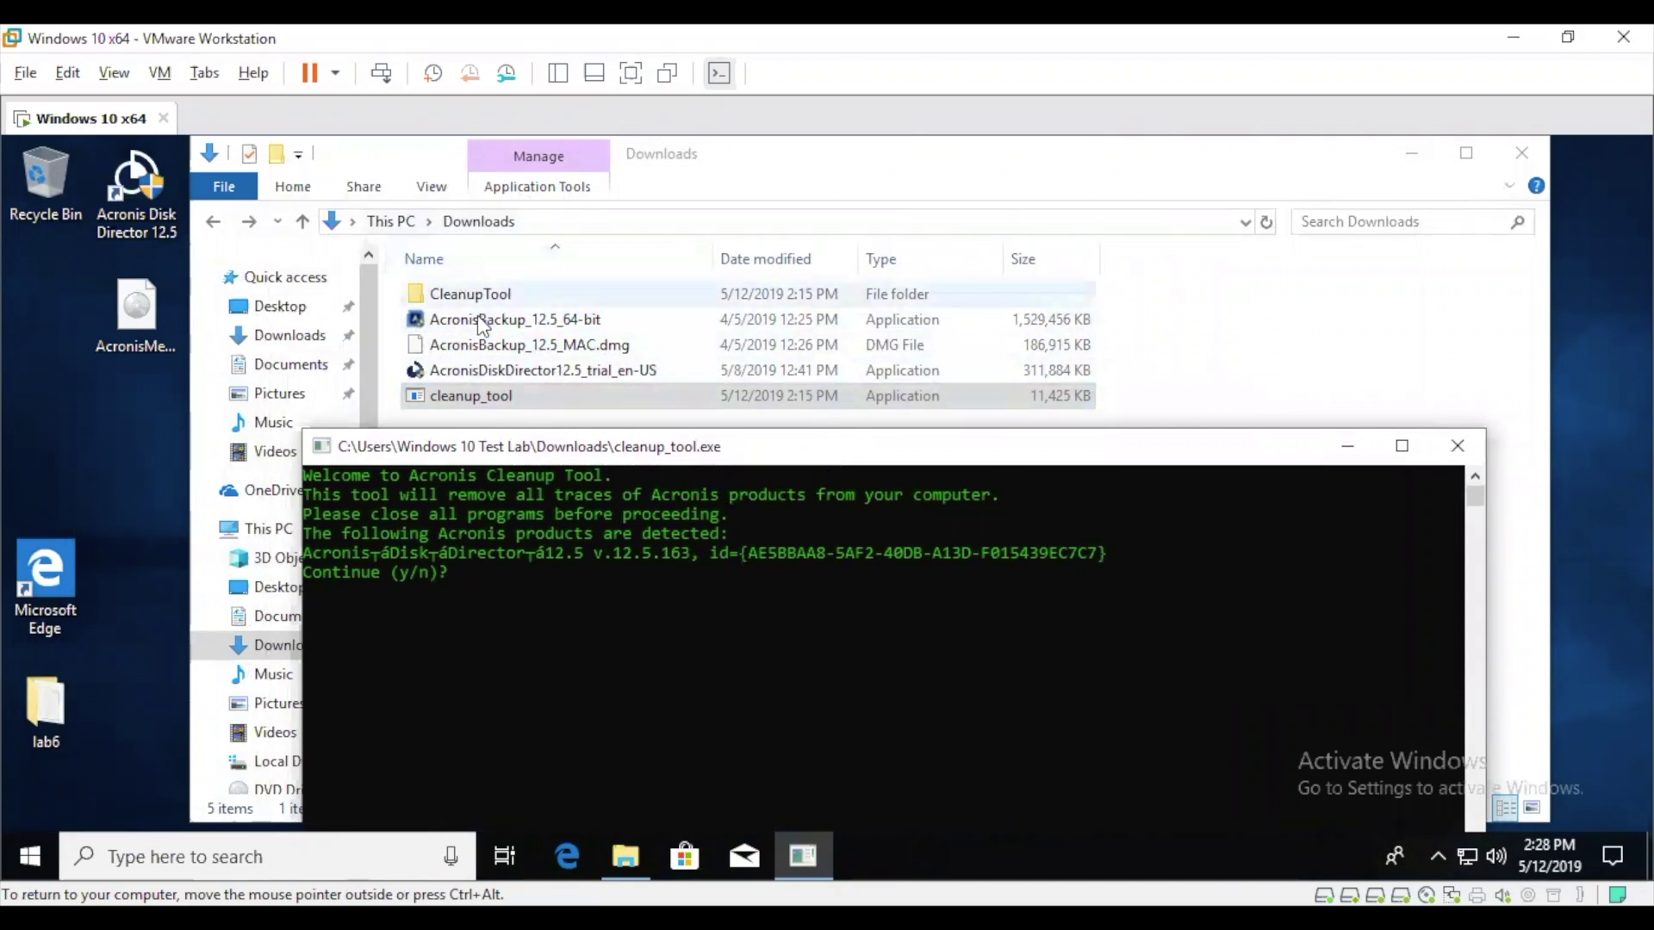
pyautogui.rightClick(462, 398)
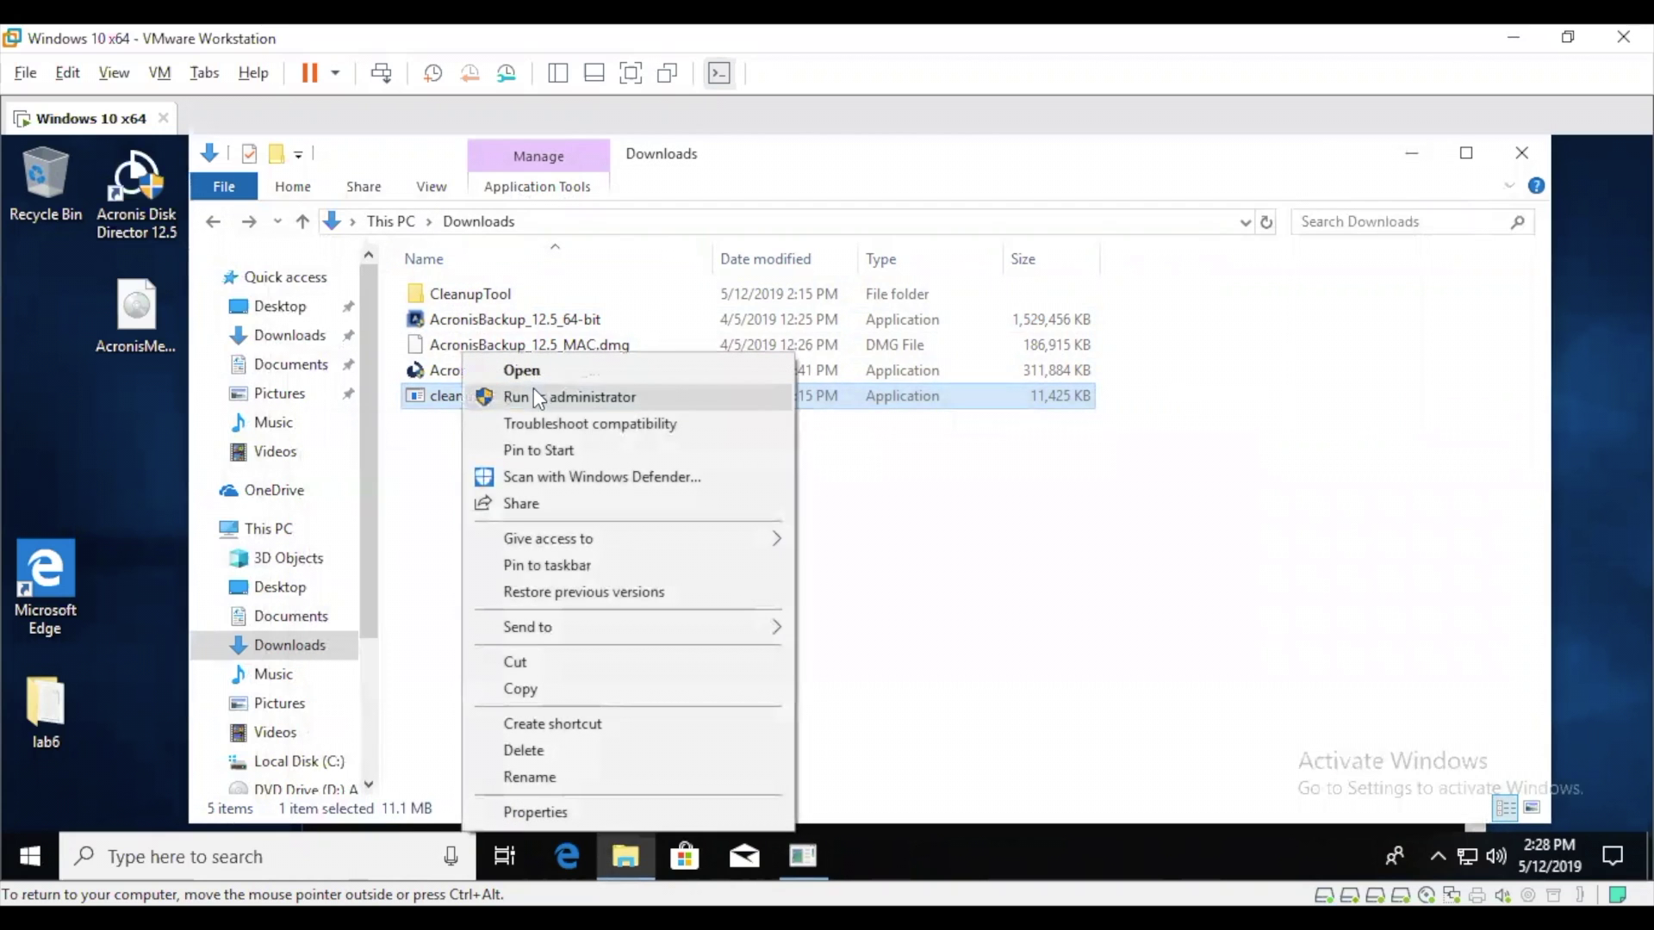
pyautogui.click(1023, 565)
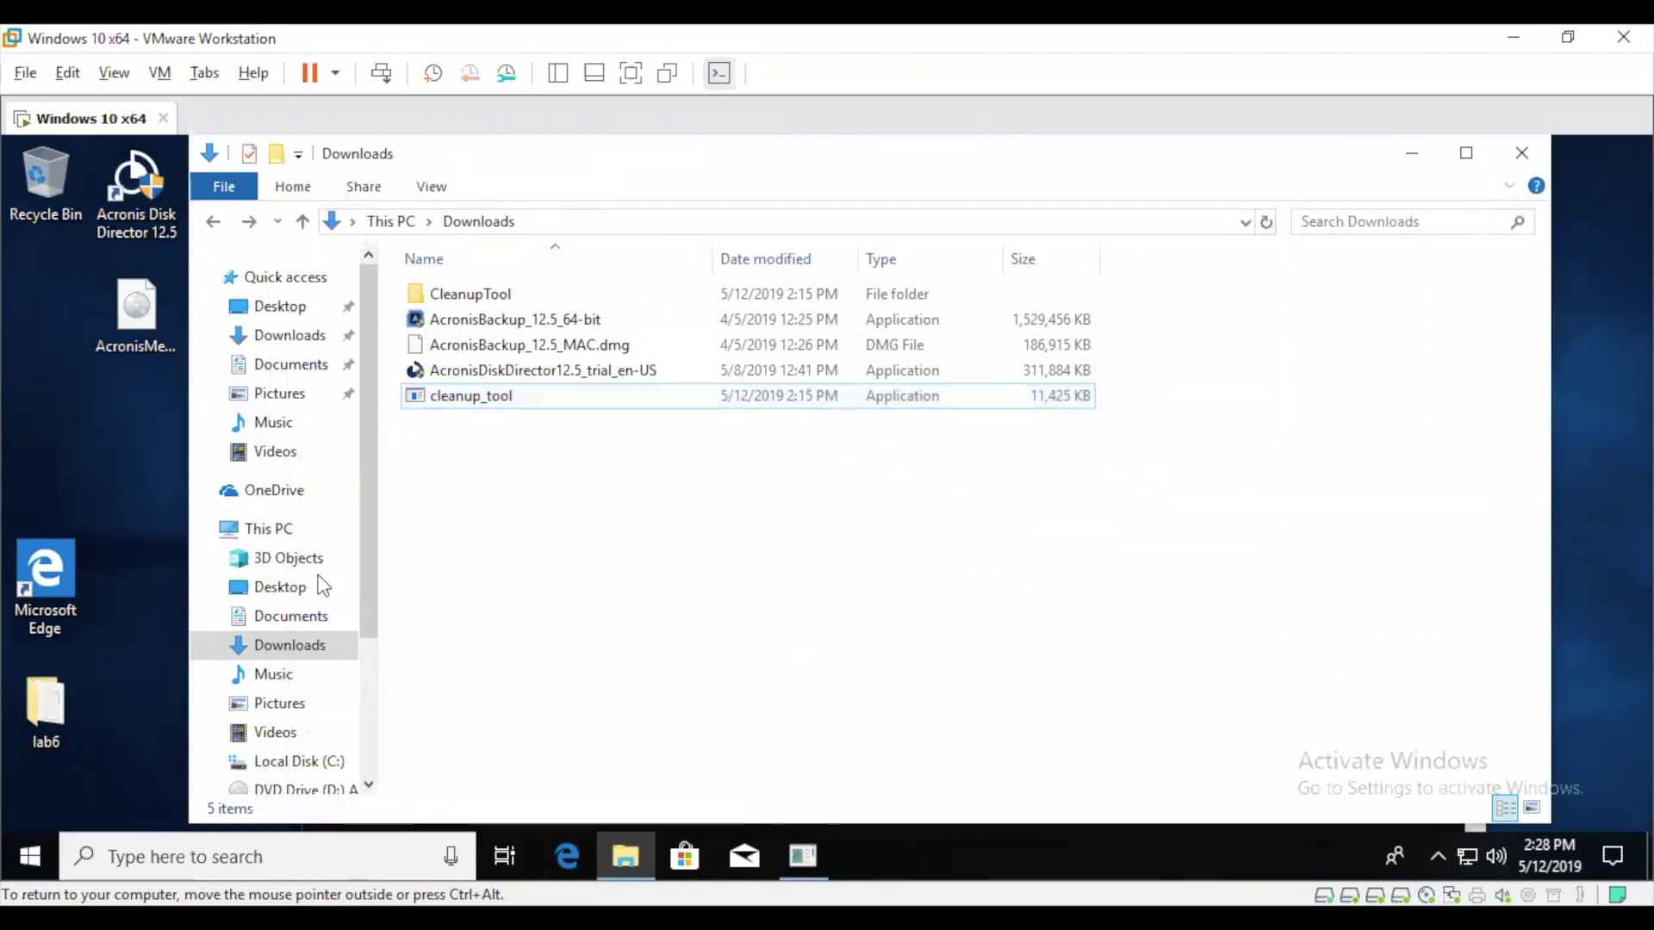
pyautogui.click(1411, 154)
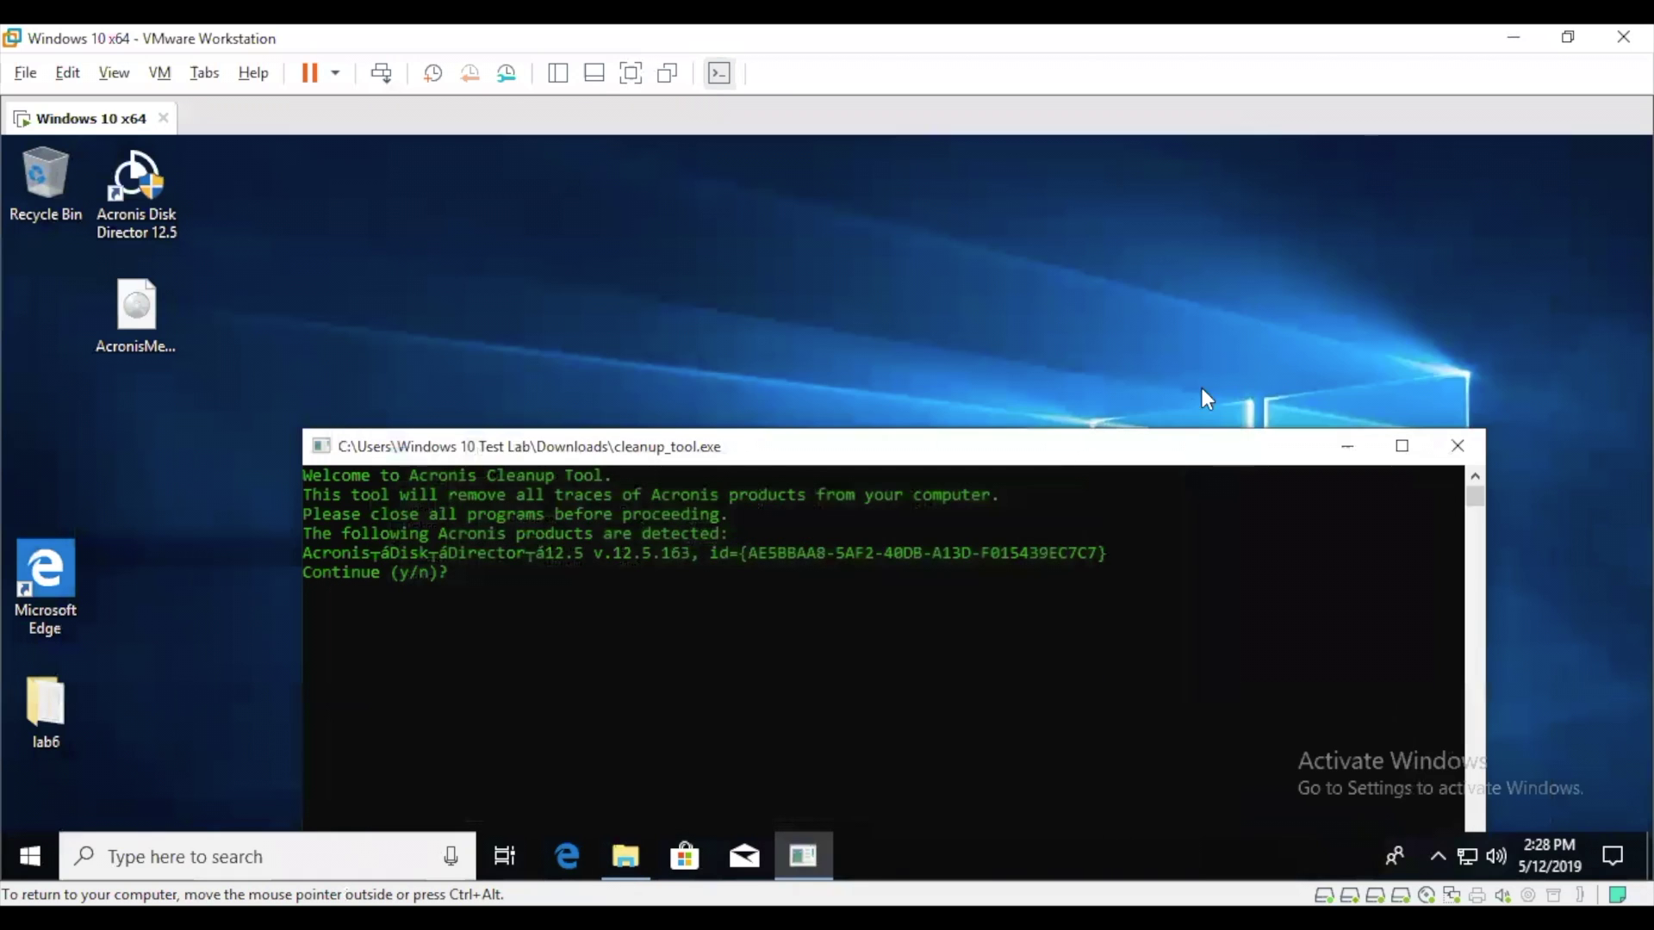
# Answer 'y' at the Continue (y/n)? prompt to remove Acronis Disk Director 12.5.
pyautogui.moveTo(1155, 458); pyautogui.dragTo(1085, 195)
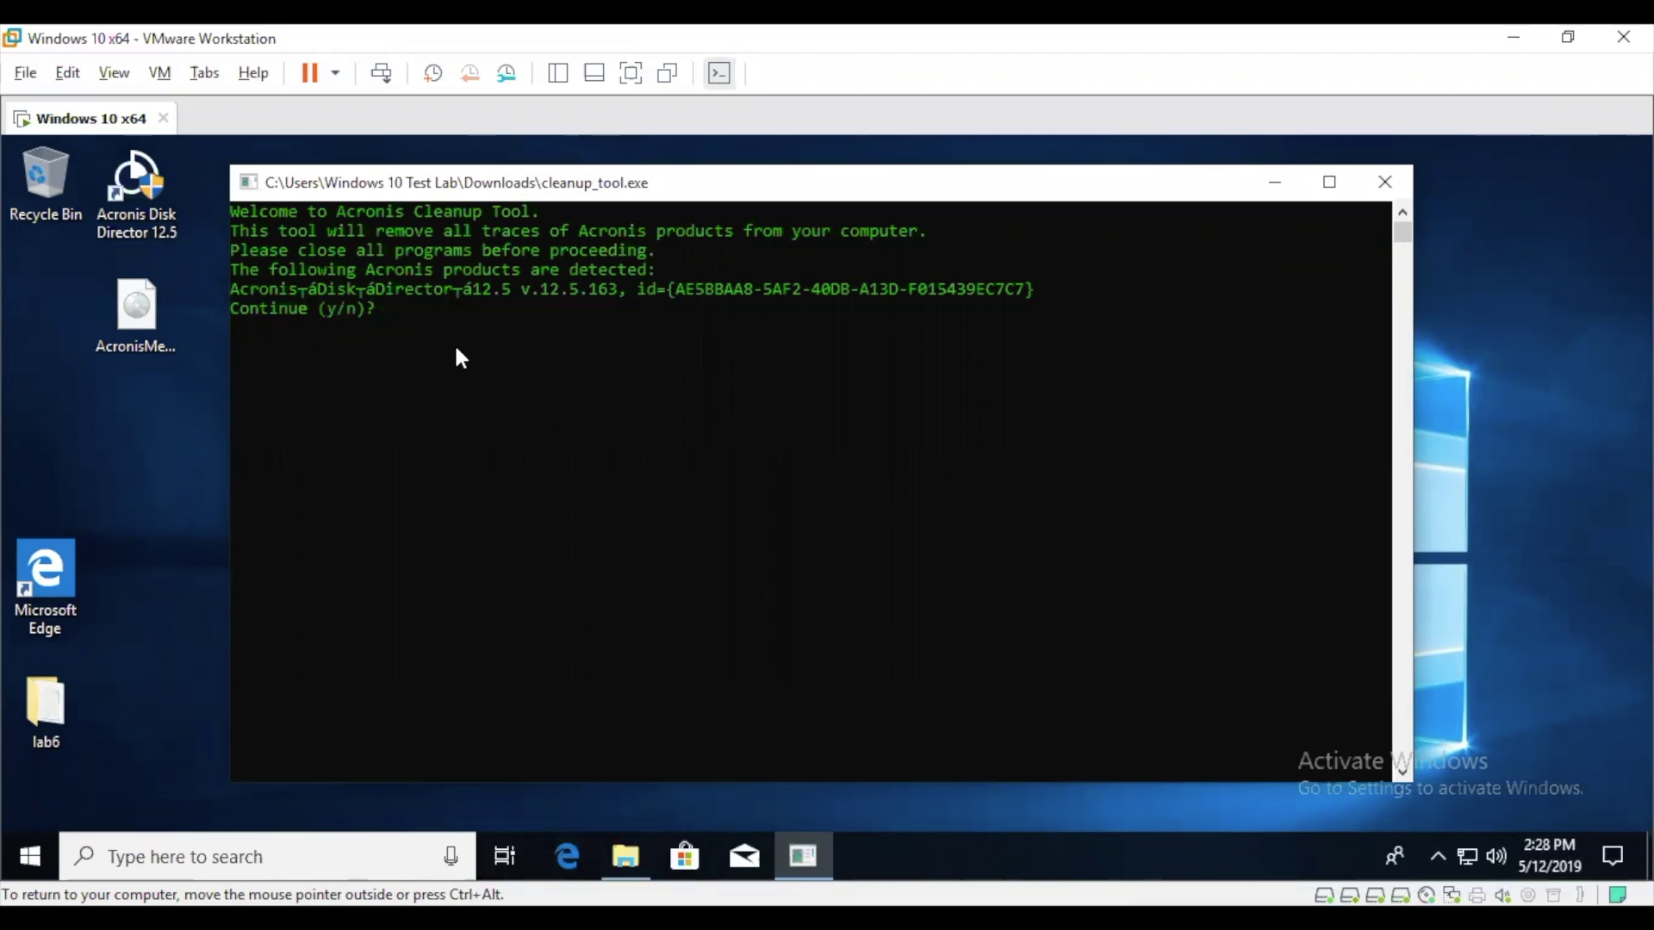
pyautogui.write('y')
pyautogui.press('Return')
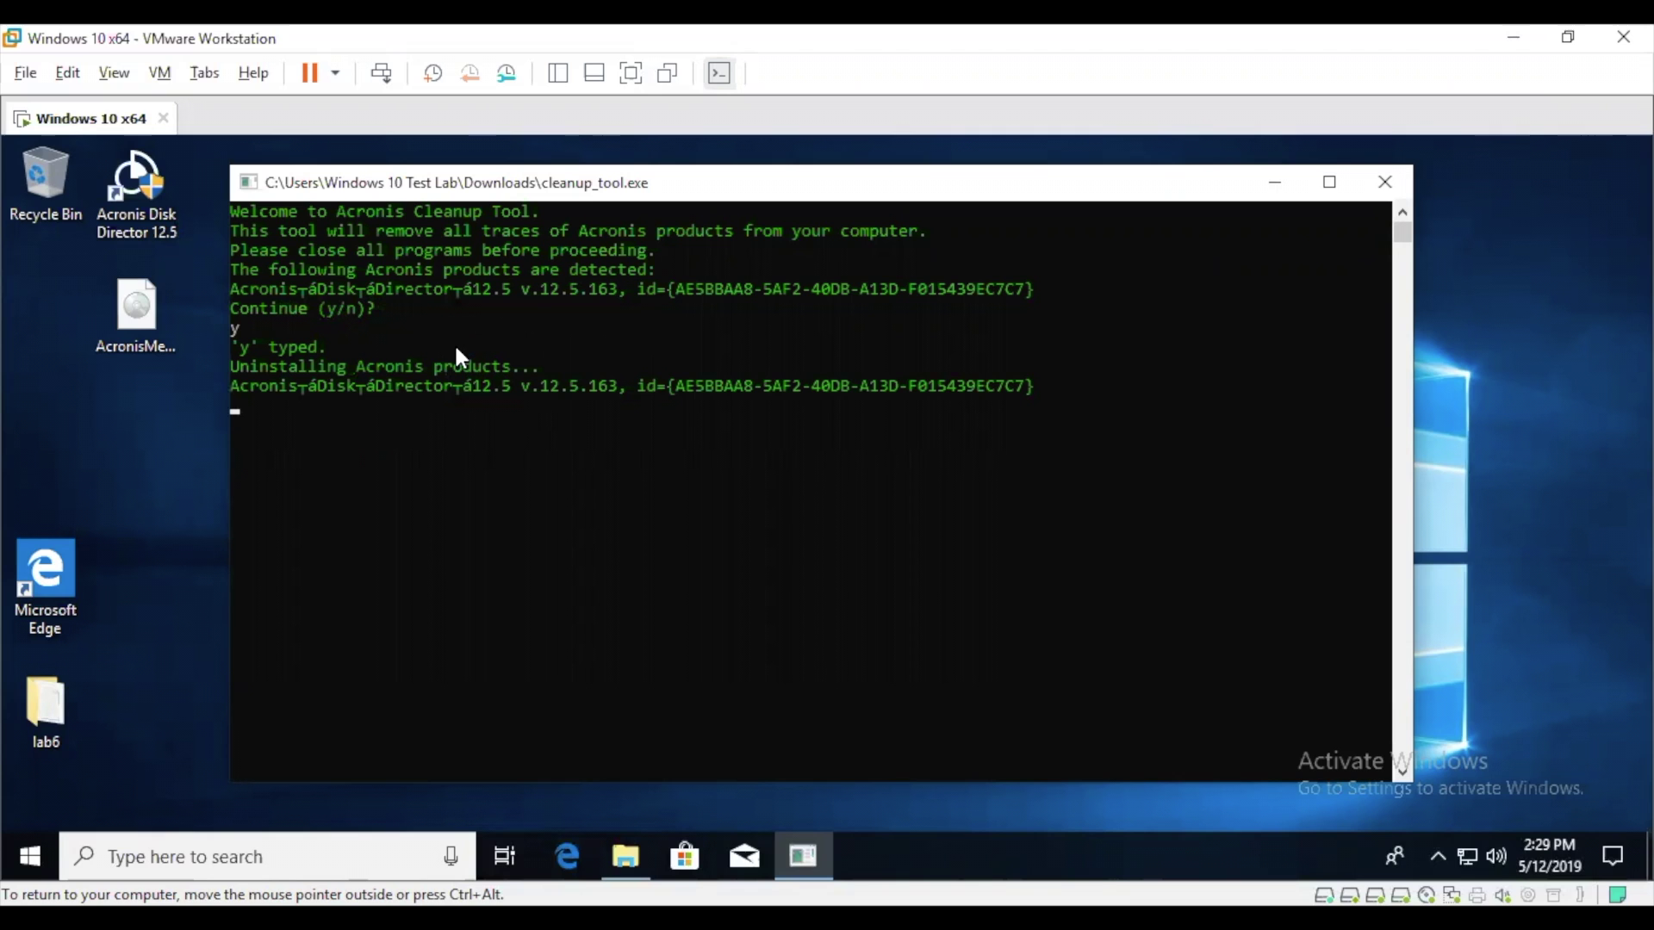